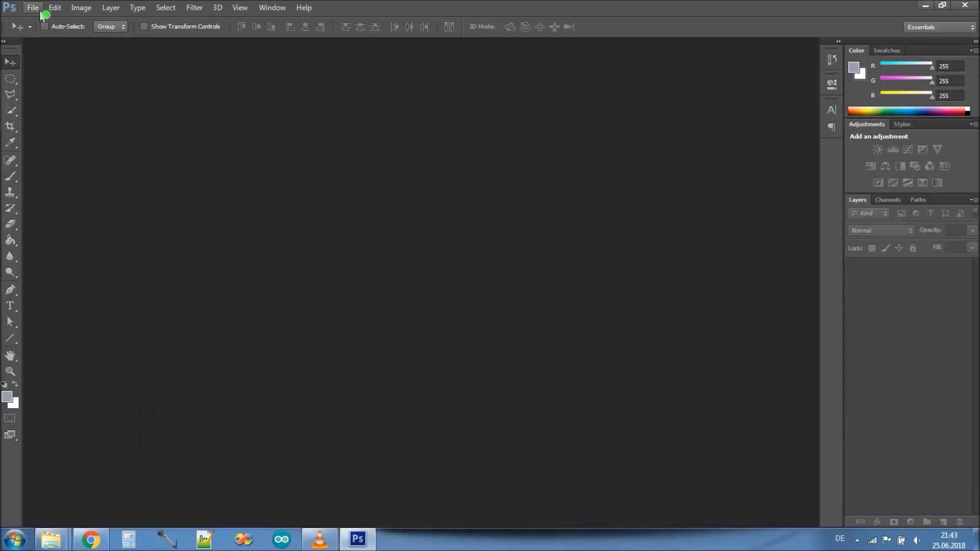
Create a new 1905 × 1053 px, 72 ppi white-background document named AddPicInTextBG.
{"action": "left_click", "coordinate": [33, 7]}
{"action": "left_click", "coordinate": [46, 21]}
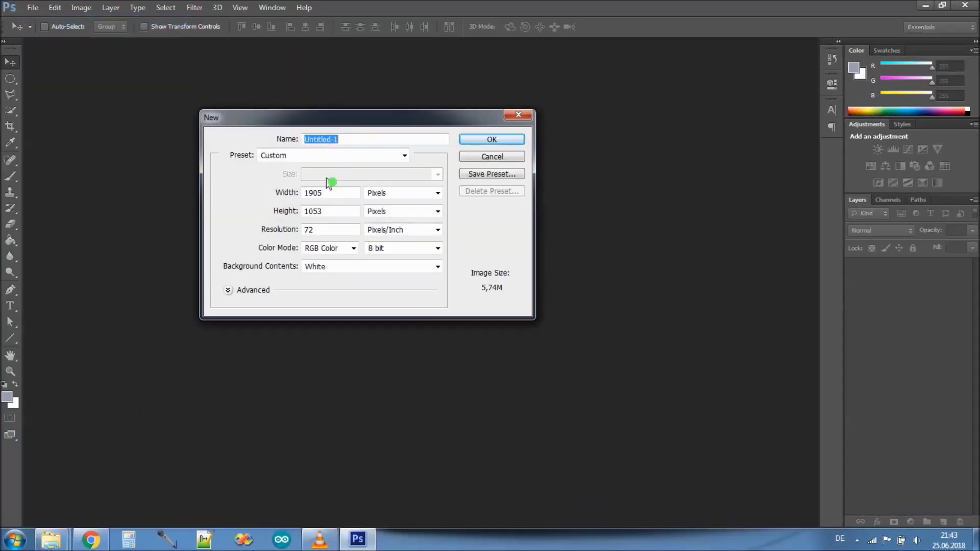
{"action": "type", "text": "AddPicInTextBG"}
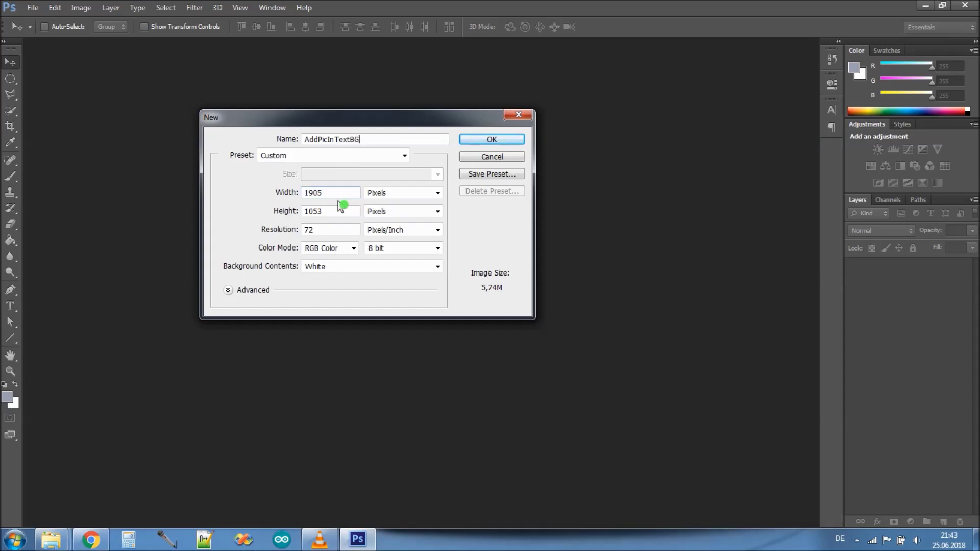
{"action": "left_click", "coordinate": [491, 139]}
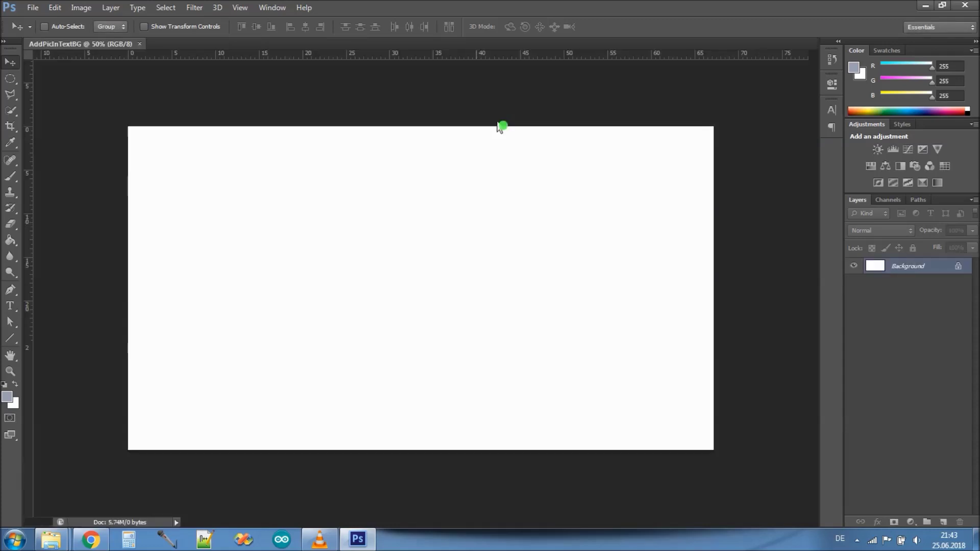
Convert the Background into Layer 0 and add an empty Layer 1 above it.
{"action": "right_click", "coordinate": [931, 273]}
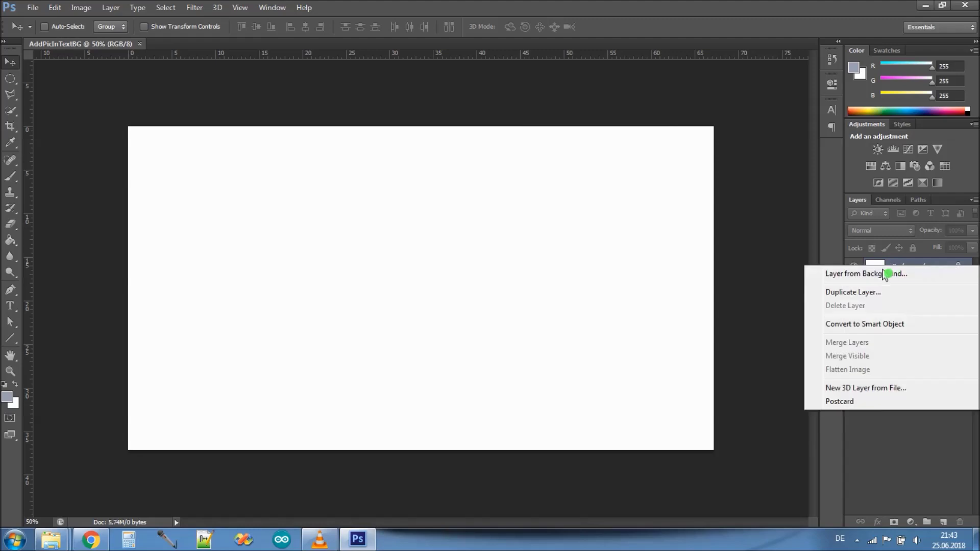
{"action": "left_click", "coordinate": [820, 271]}
{"action": "left_click", "coordinate": [591, 171]}
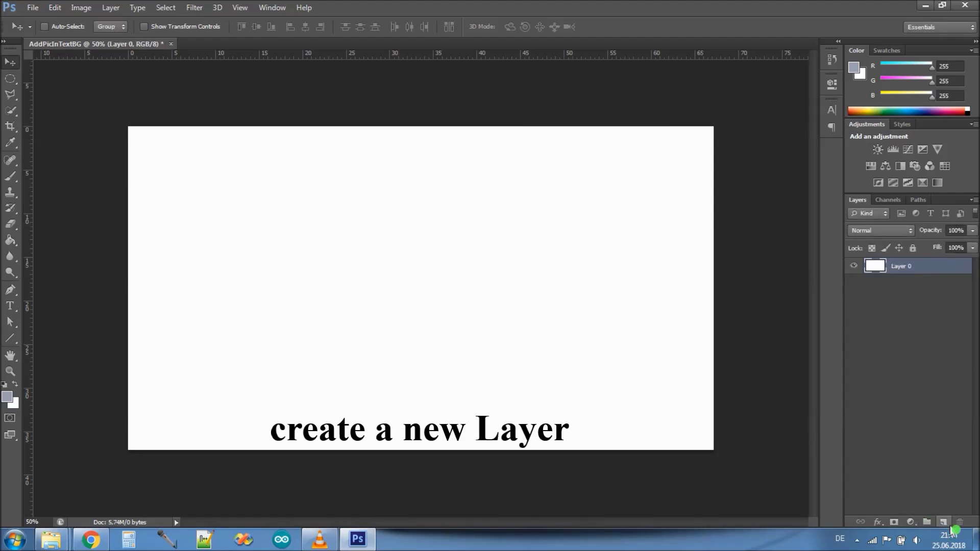
{"action": "left_click", "coordinate": [945, 523]}
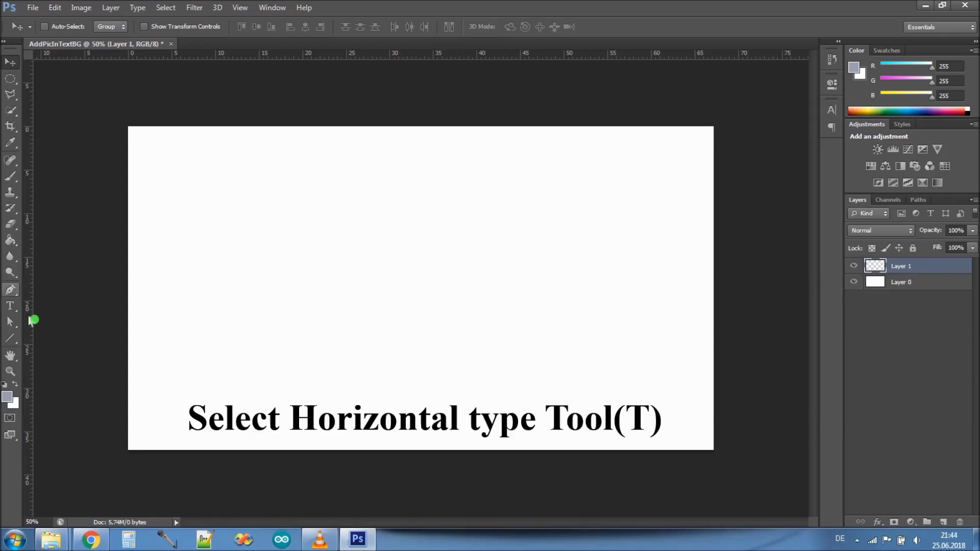
{"action": "left_click", "coordinate": [10, 305]}
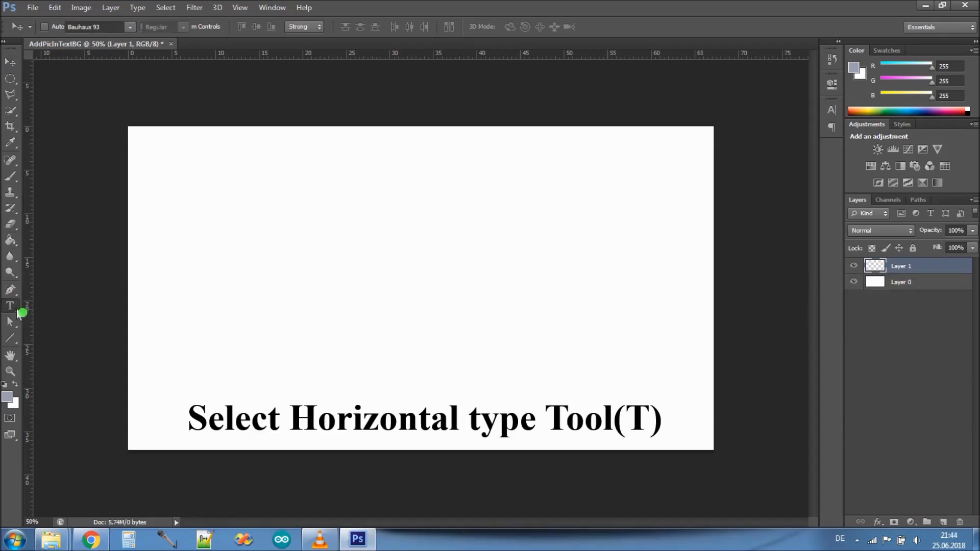
Type the word TEST left of the canvas centre and select it.
{"action": "left_click", "coordinate": [293, 266]}
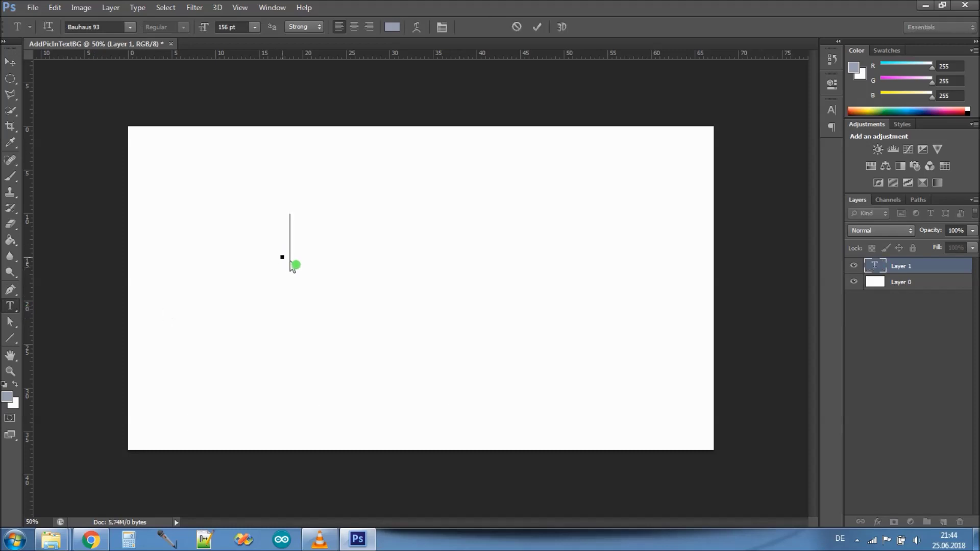
{"action": "type", "text": "T"}
{"action": "type", "text": "EST"}
{"action": "left_click_drag", "start_coordinate": [393, 256], "coordinate": [278, 256]}
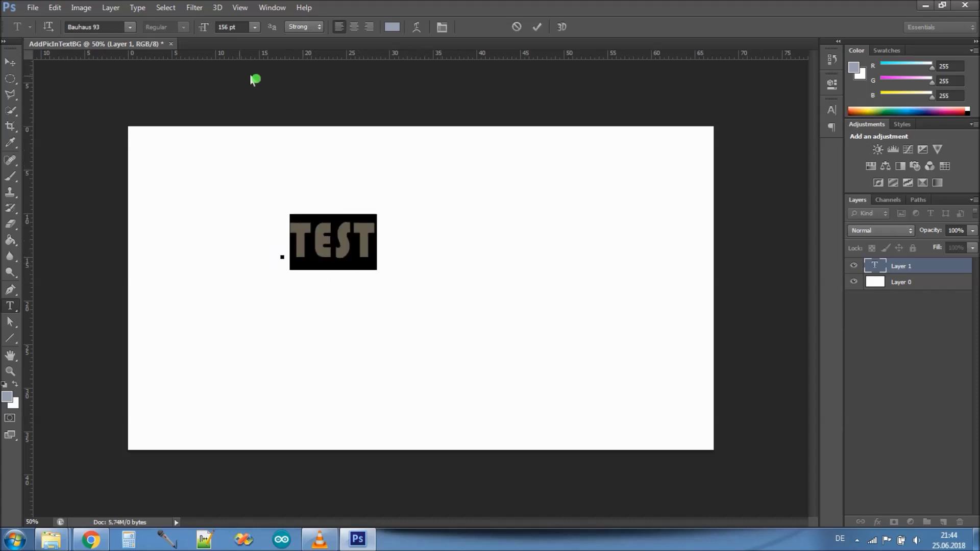
Set TEST to 400 pt AR DESTINE and commit the text.
{"action": "left_click", "coordinate": [237, 31]}
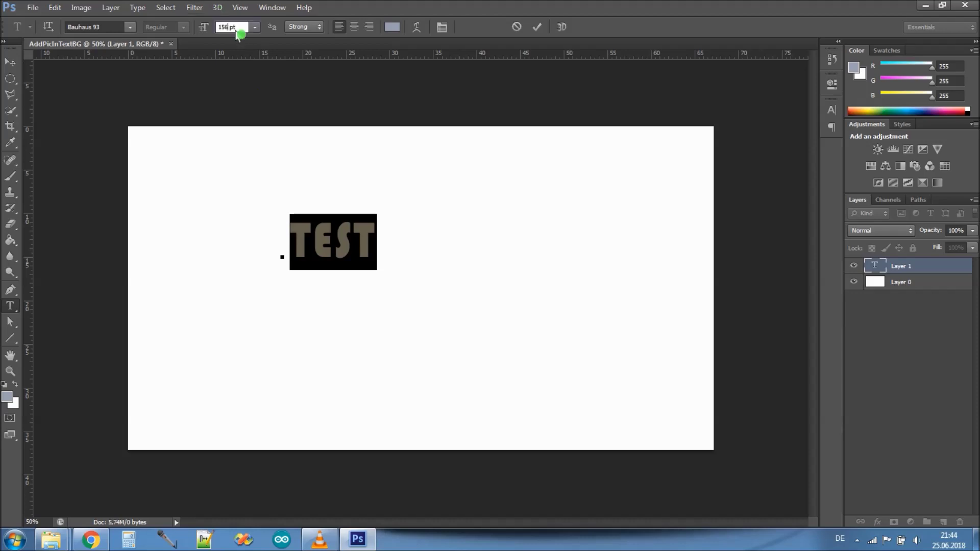
{"action": "left_click_drag", "start_coordinate": [236, 32], "coordinate": [221, 35]}
{"action": "type", "text": "4"}
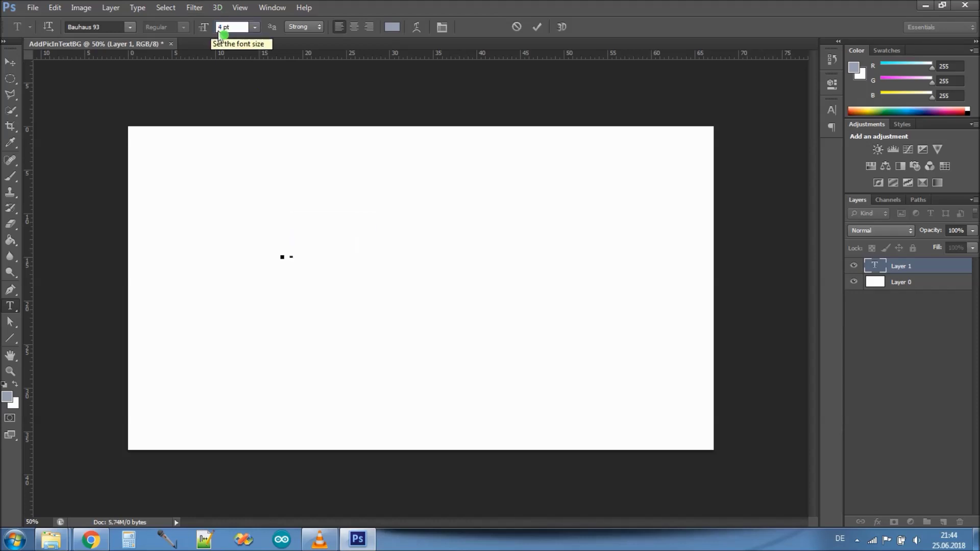
{"action": "type", "text": "00"}
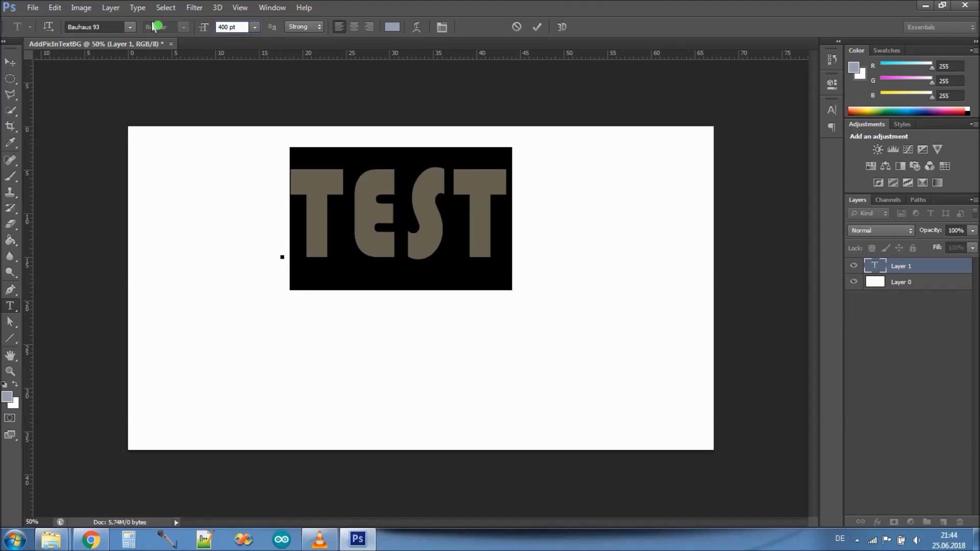
{"action": "left_click", "coordinate": [113, 31]}
{"action": "type", "text": "AR"}
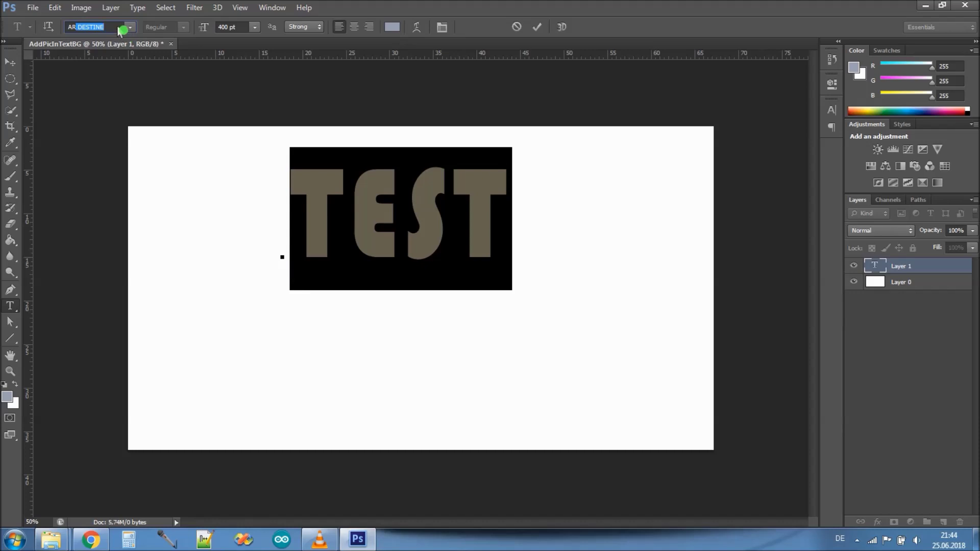
{"action": "left_click", "coordinate": [242, 27]}
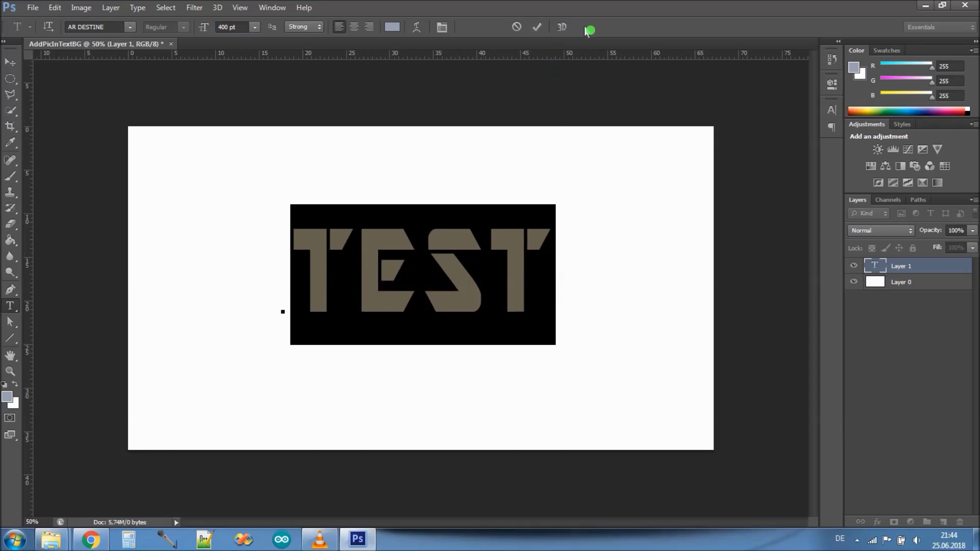
{"action": "left_click", "coordinate": [536, 26]}
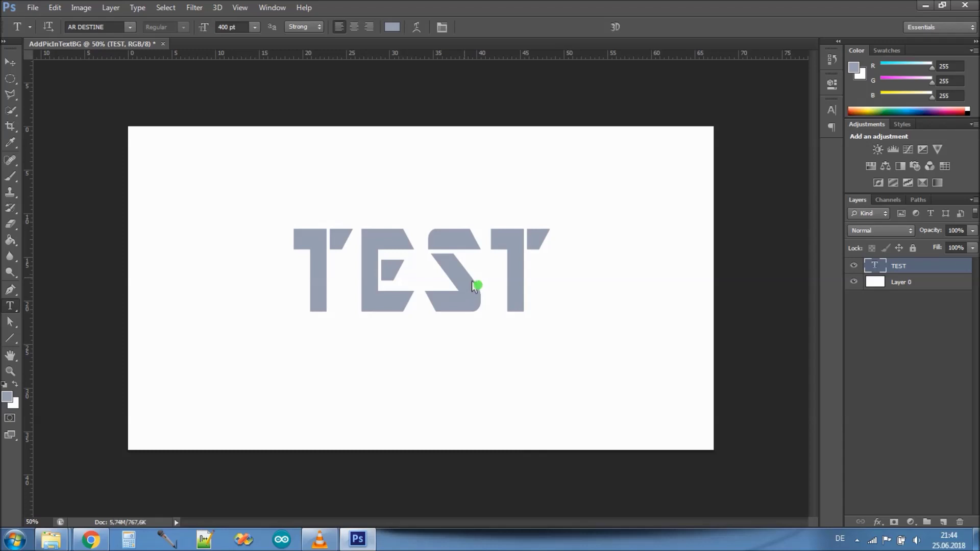
Give the TEST layer an Inner Bevel with Chisel Hard technique, plus Contour.
{"action": "right_click", "coordinate": [928, 273]}
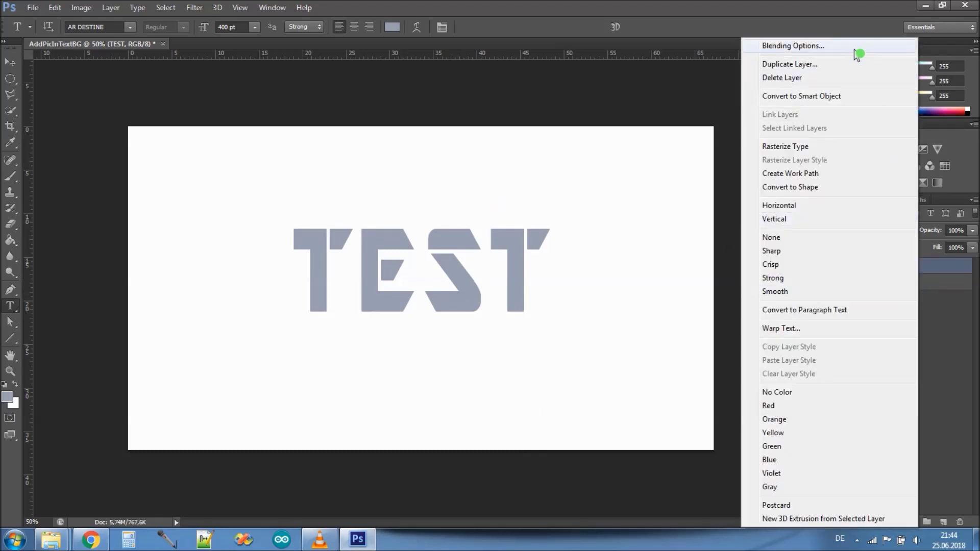
{"action": "left_click", "coordinate": [856, 47]}
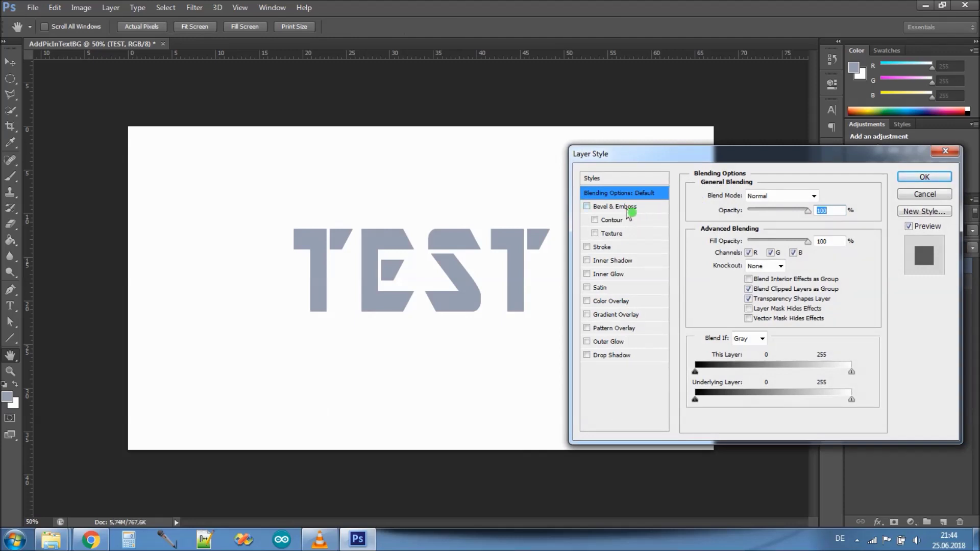
{"action": "left_click", "coordinate": [627, 209]}
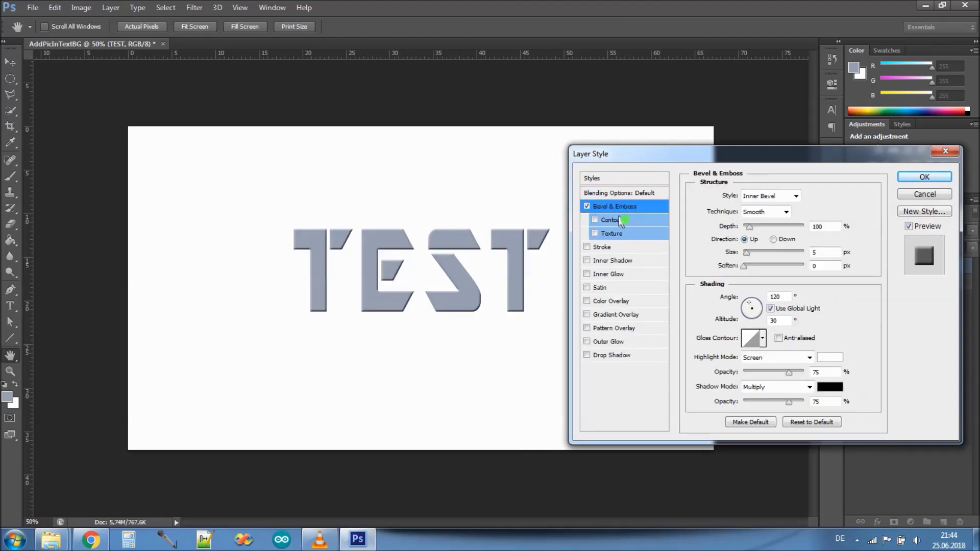
{"action": "left_click", "coordinate": [804, 199]}
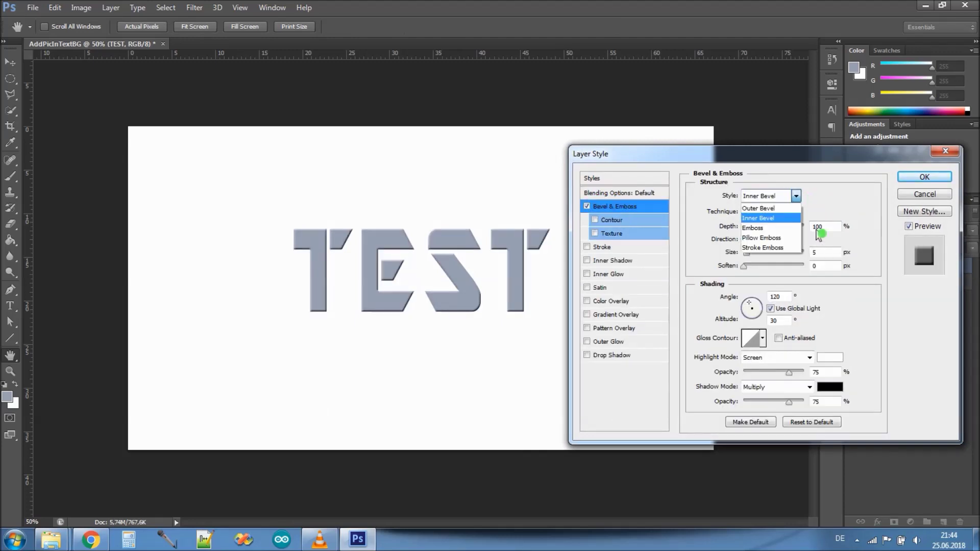
{"action": "left_click", "coordinate": [772, 221]}
{"action": "left_click", "coordinate": [791, 212]}
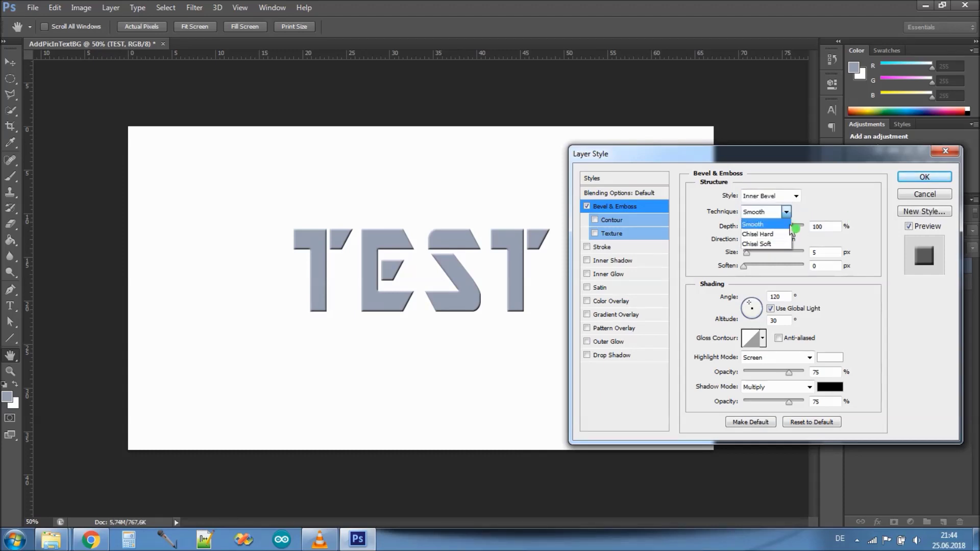
{"action": "left_click", "coordinate": [765, 236]}
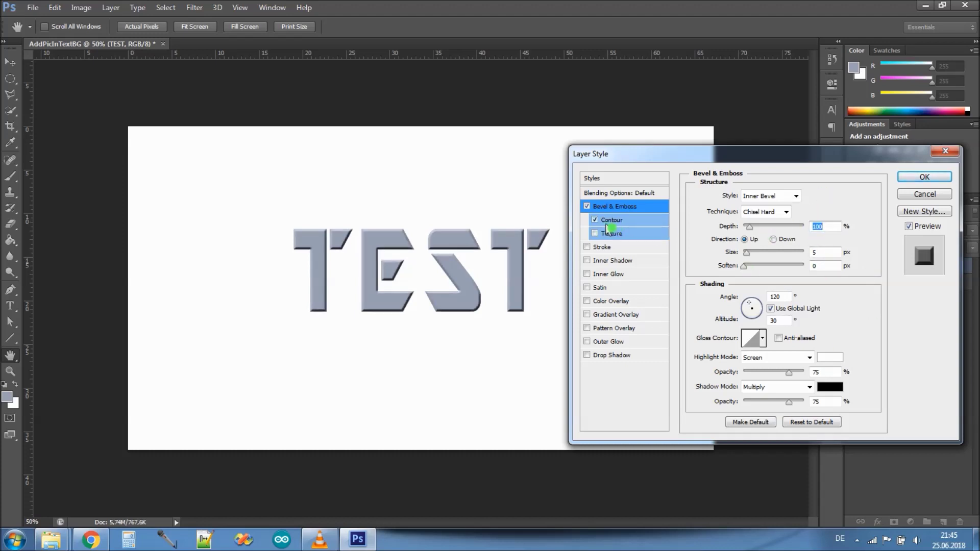
{"action": "left_click", "coordinate": [638, 225]}
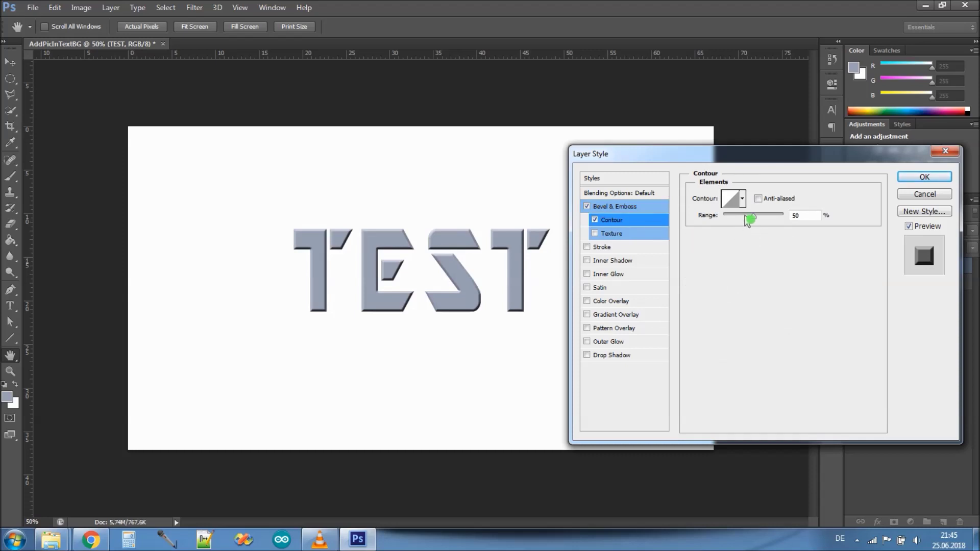
Choose a ridged anti-aliased contour for the bevel and enable a 3 px Stroke.
{"action": "left_click", "coordinate": [743, 200]}
{"action": "left_click", "coordinate": [715, 232]}
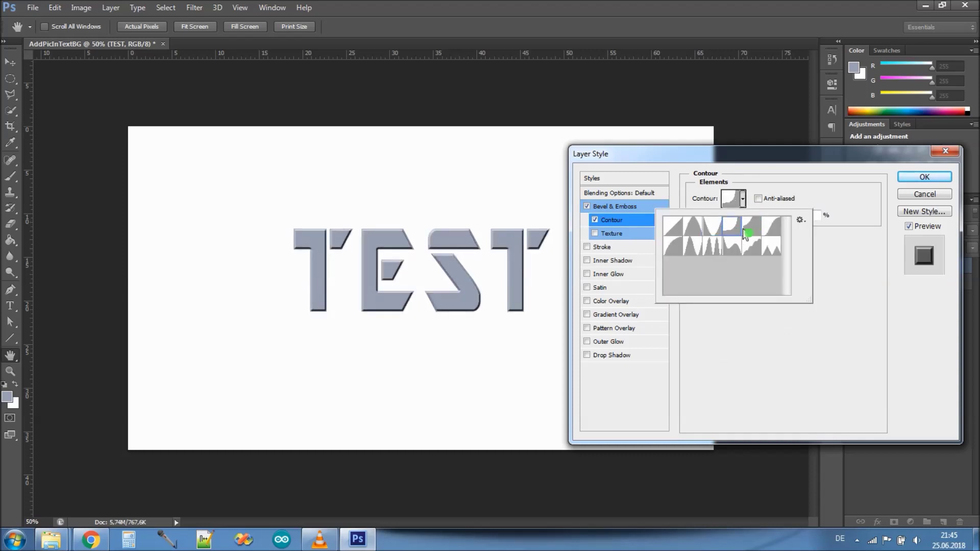
{"action": "left_click", "coordinate": [756, 246]}
{"action": "left_click", "coordinate": [684, 250]}
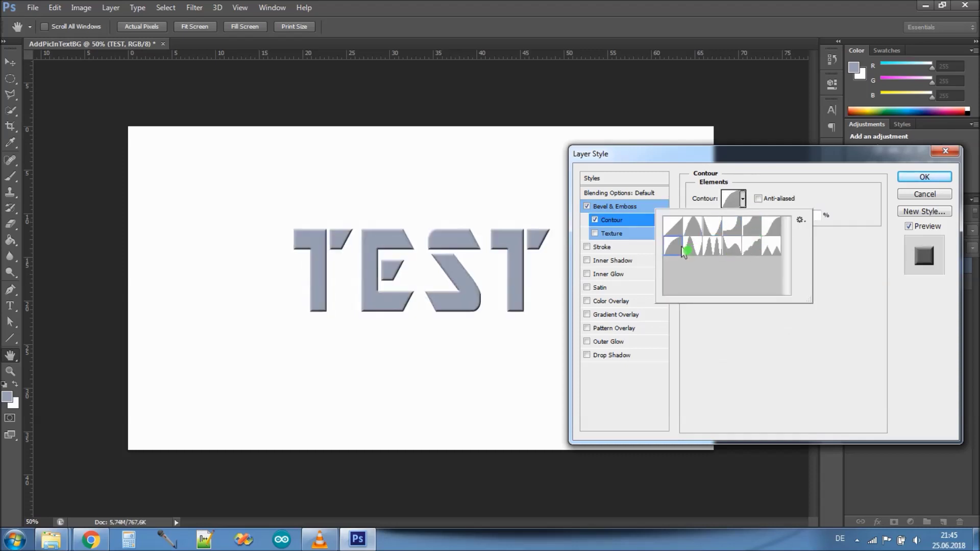
{"action": "left_click", "coordinate": [703, 252]}
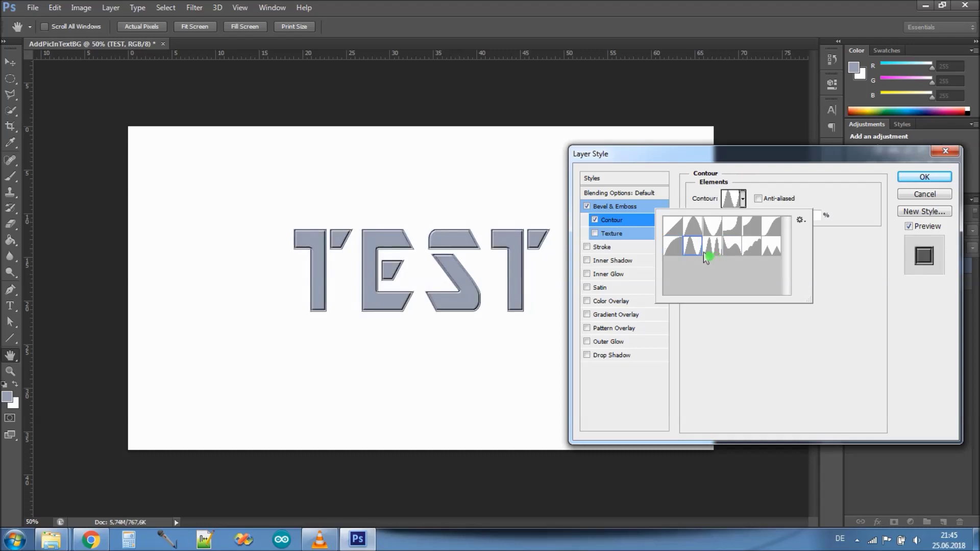
{"action": "left_click", "coordinate": [786, 210]}
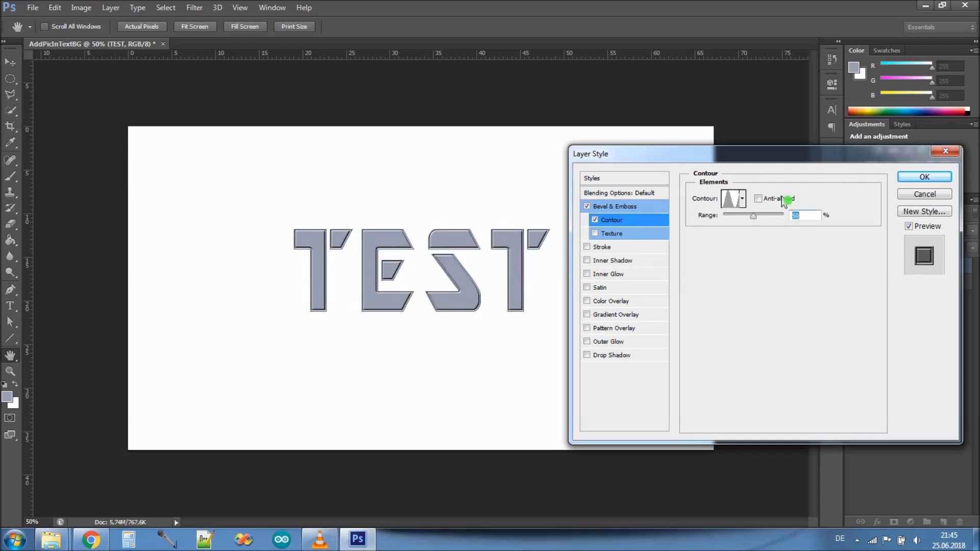
{"action": "left_click", "coordinate": [769, 201]}
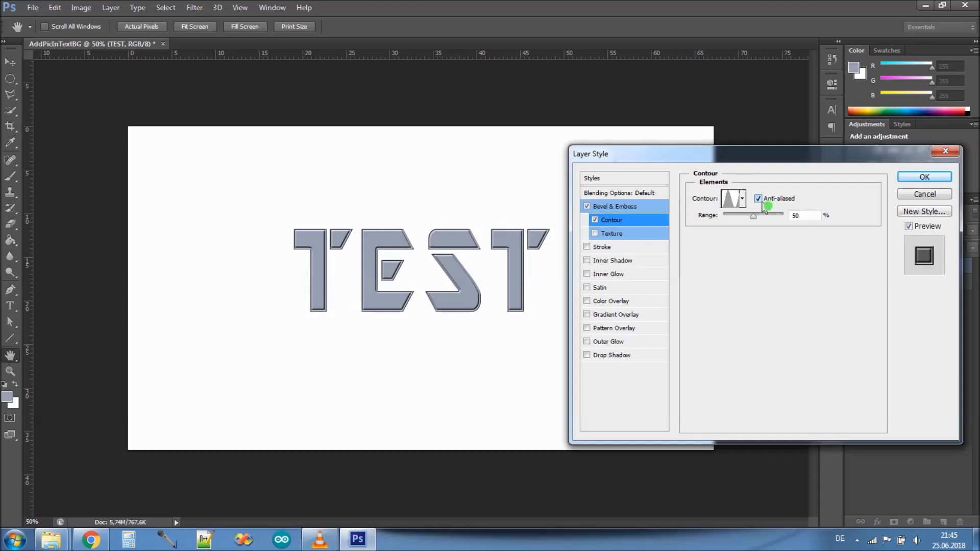
{"action": "left_click", "coordinate": [612, 235]}
Change the 3 px outside stroke around TEST to white (#ffffff).
{"action": "left_click", "coordinate": [601, 249]}
{"action": "left_click", "coordinate": [611, 252]}
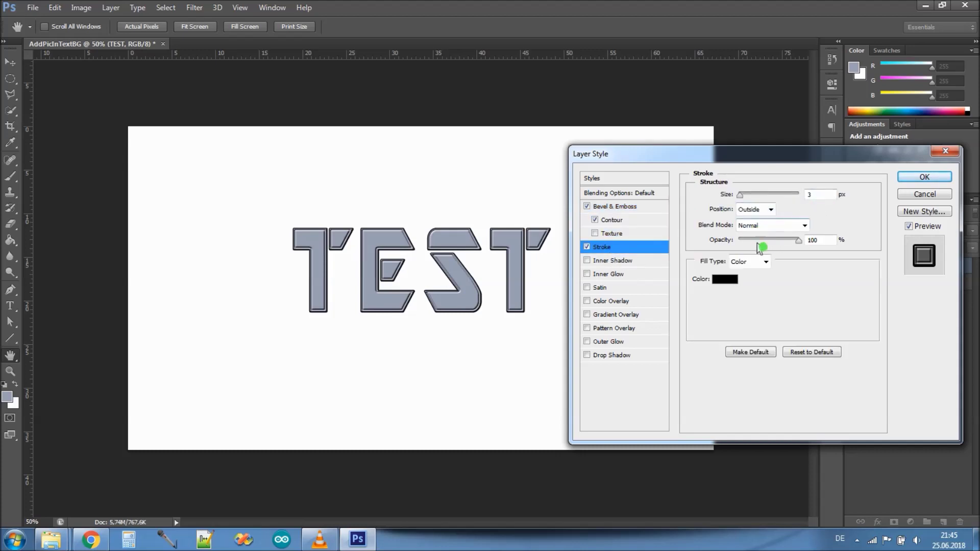
{"action": "left_click", "coordinate": [731, 282]}
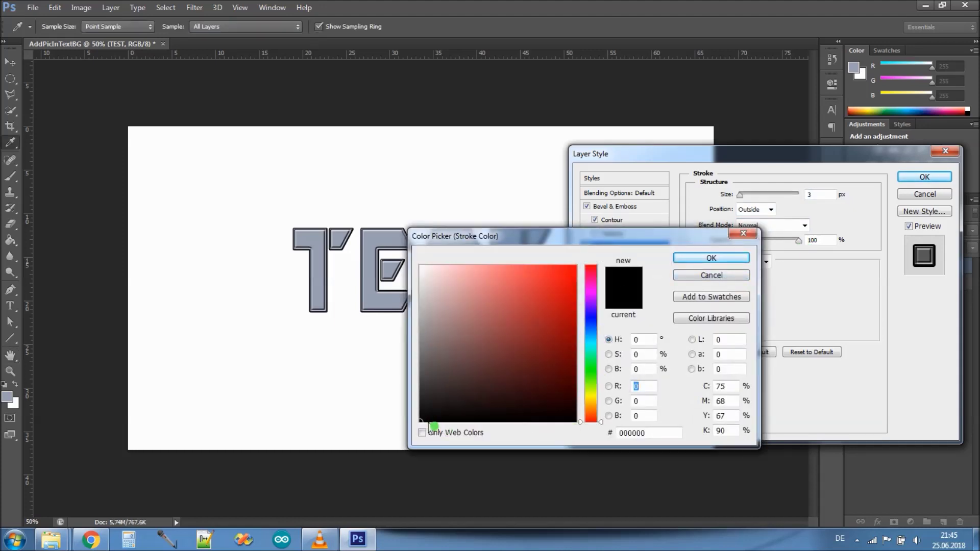
{"action": "left_click_drag", "start_coordinate": [428, 426], "coordinate": [431, 272]}
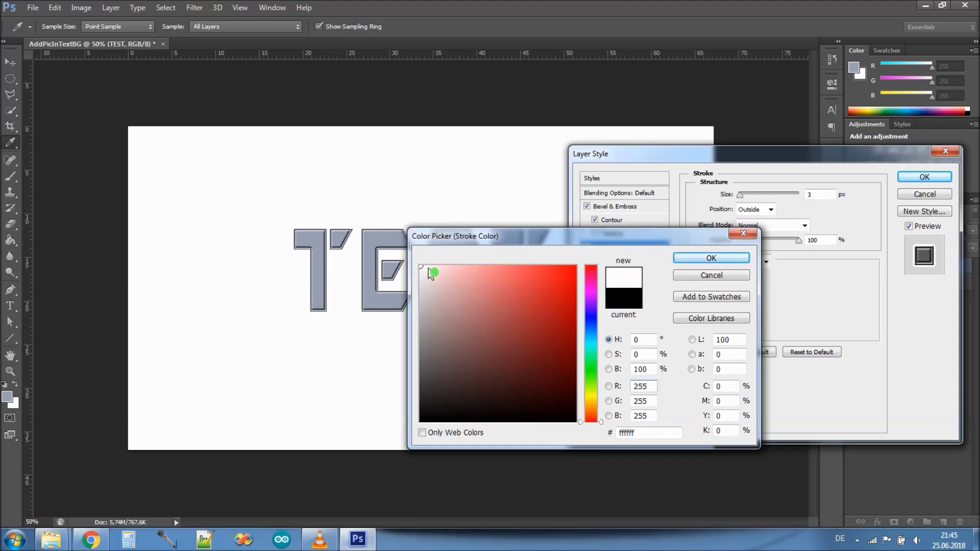
{"action": "left_click", "coordinate": [723, 264]}
{"action": "left_click", "coordinate": [924, 257]}
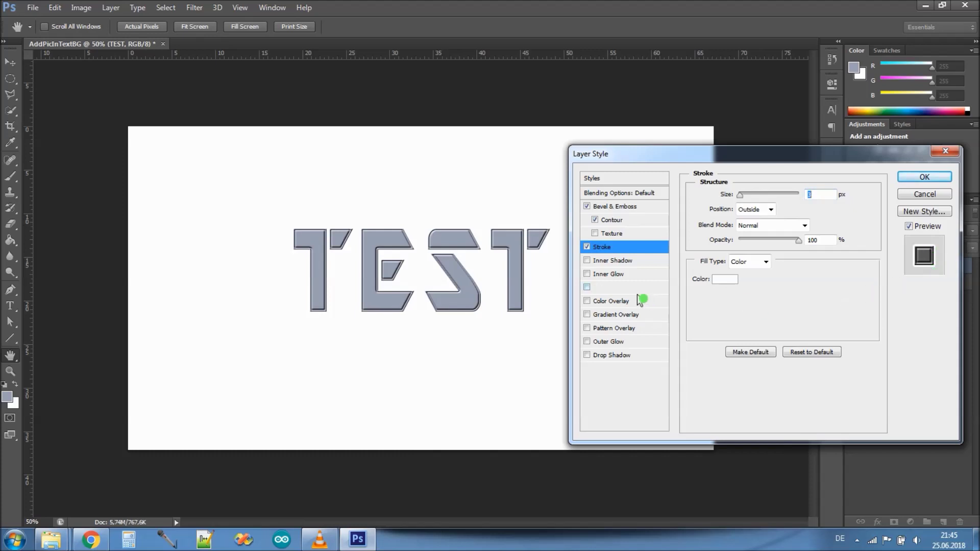
Add a Gradient Overlay and set its left colour stop to navy #0b193a.
{"action": "left_click", "coordinate": [616, 314]}
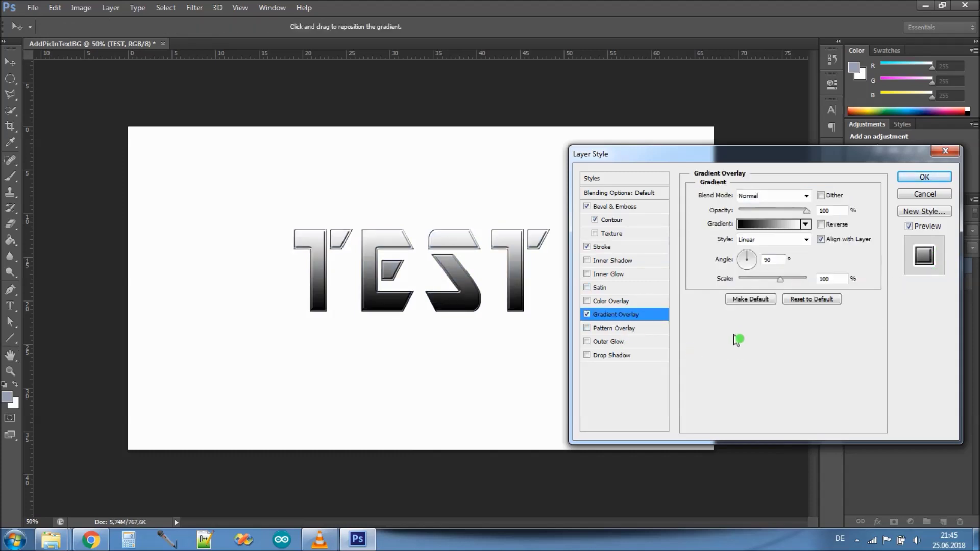
{"action": "left_click", "coordinate": [772, 224]}
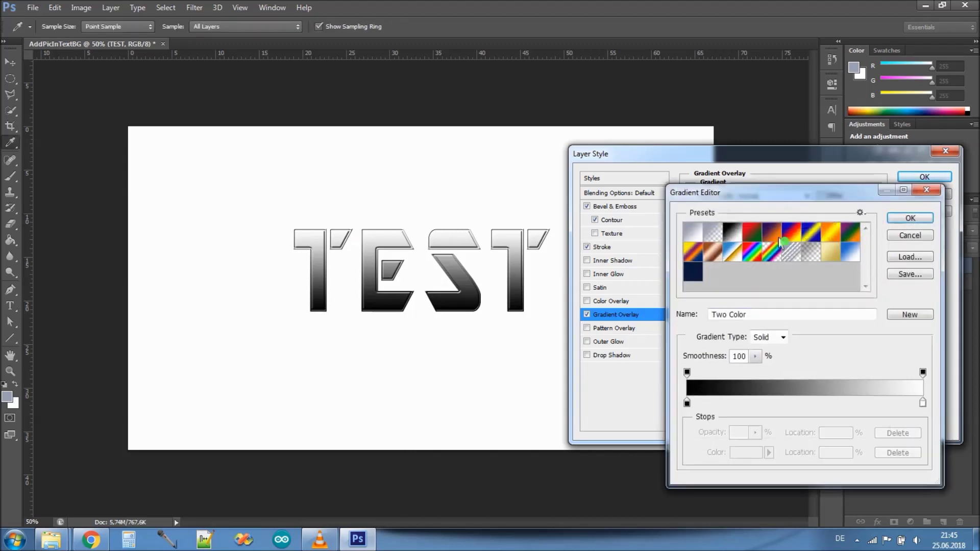
{"action": "left_click", "coordinate": [694, 410]}
{"action": "left_click", "coordinate": [754, 458]}
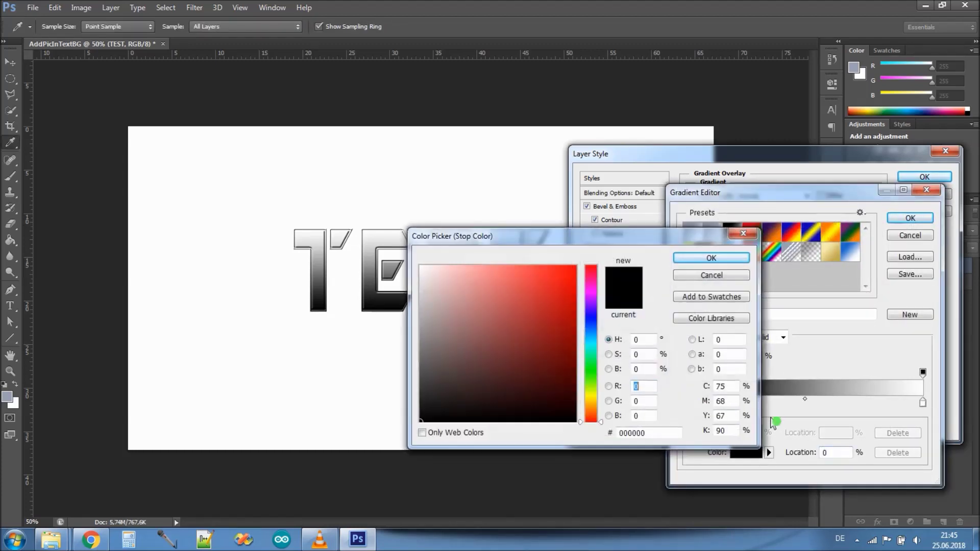
{"action": "left_click_drag", "start_coordinate": [657, 439], "coordinate": [632, 442]}
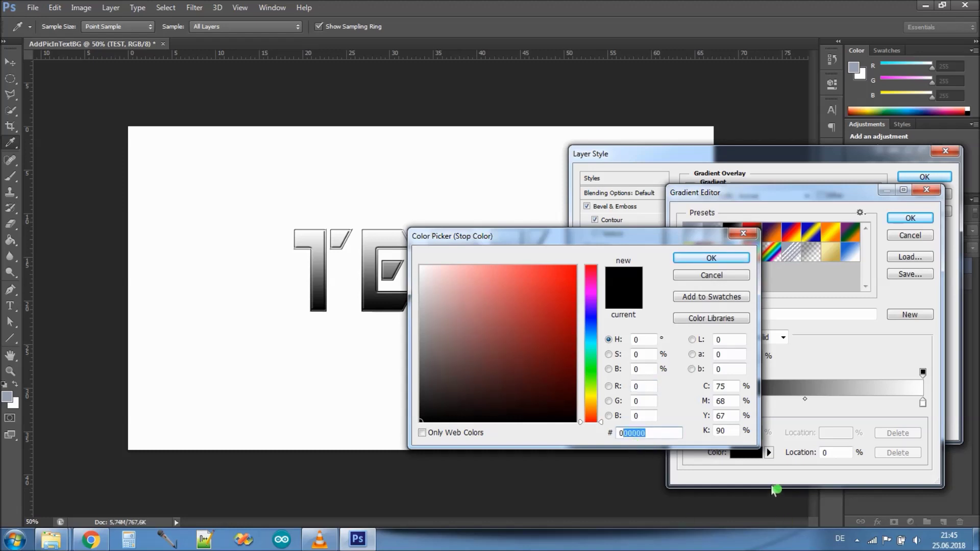
{"action": "type", "text": "b1"}
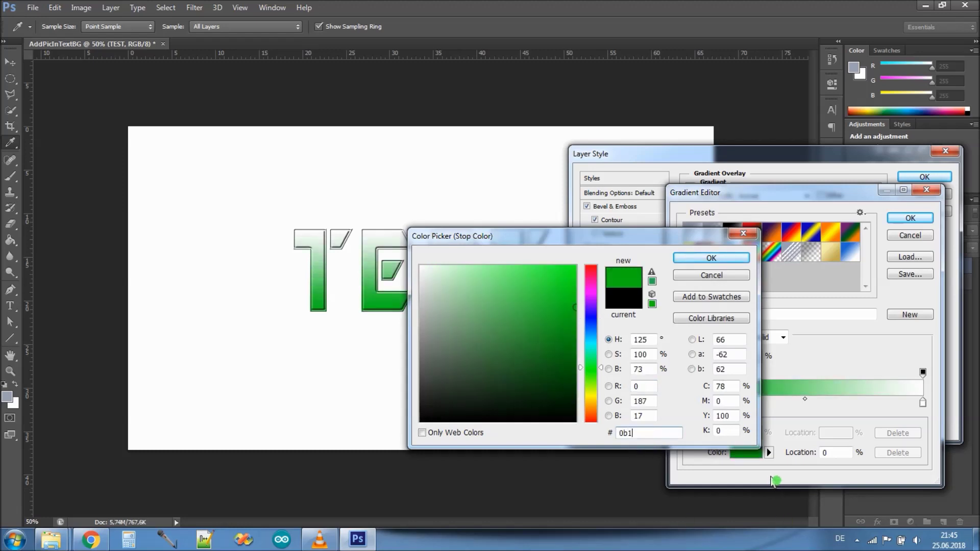
{"action": "type", "text": "93a"}
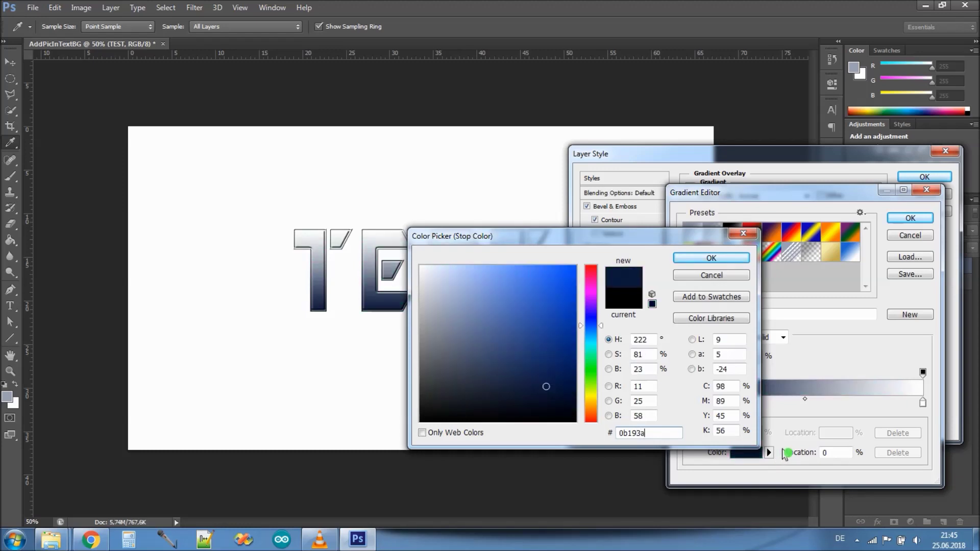
{"action": "left_click_drag", "start_coordinate": [673, 435], "coordinate": [615, 437]}
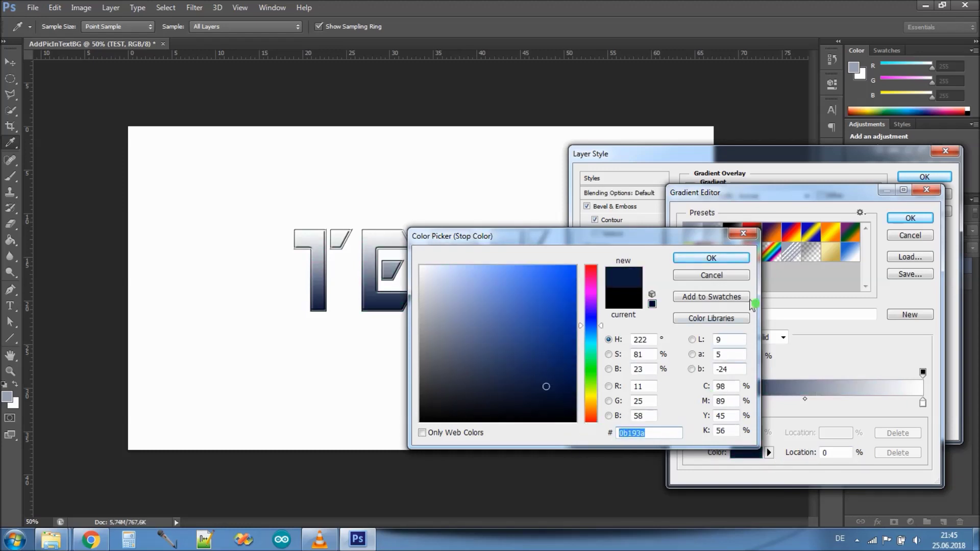
{"action": "left_click", "coordinate": [740, 258]}
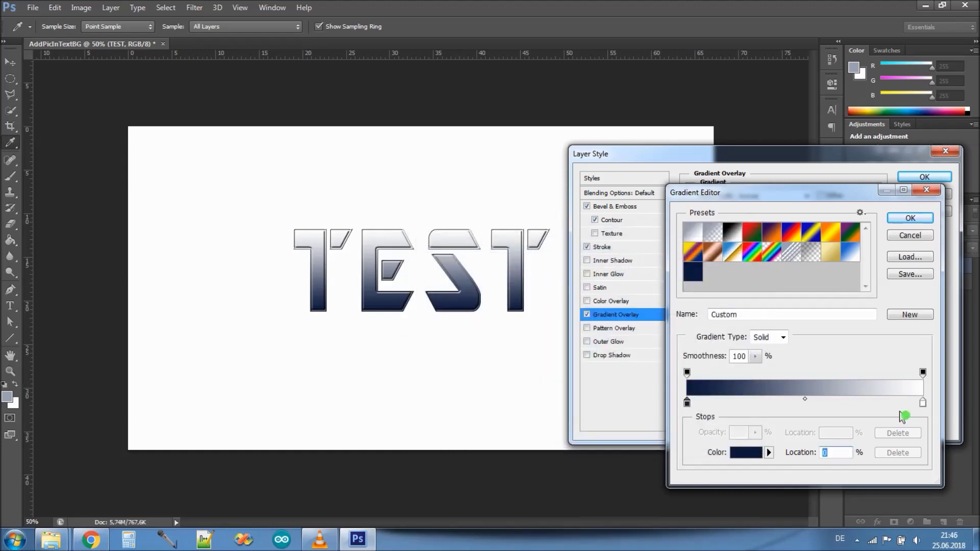
Set the right gradient stop to #0b193a as well and apply the layer style.
{"action": "left_click", "coordinate": [924, 404]}
{"action": "left_click", "coordinate": [746, 453]}
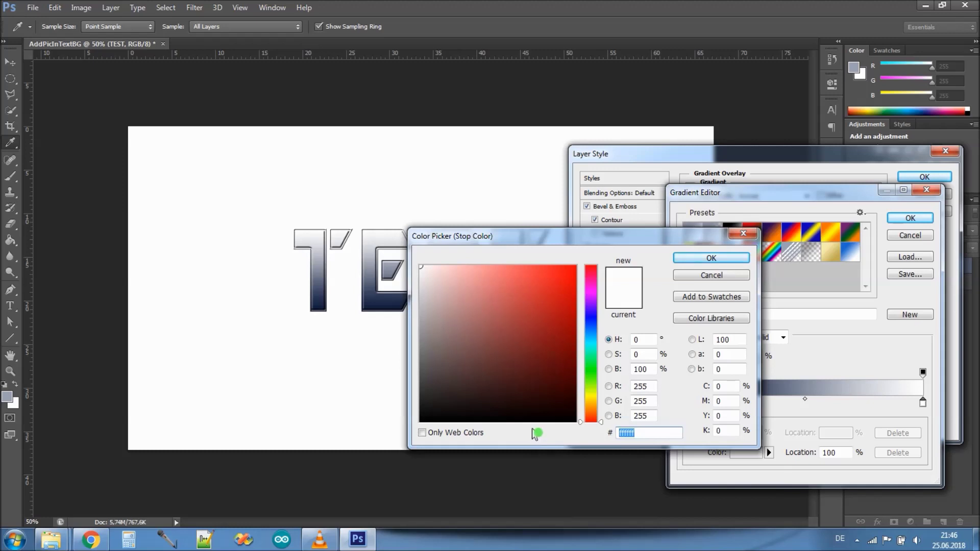
{"action": "type", "text": "0b193a"}
{"action": "left_click", "coordinate": [736, 261]}
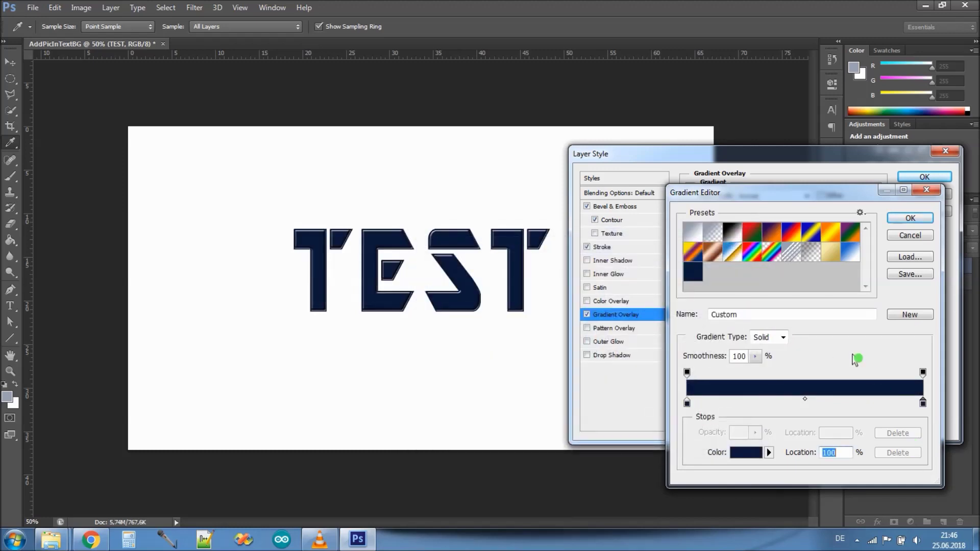
{"action": "left_click", "coordinate": [913, 218]}
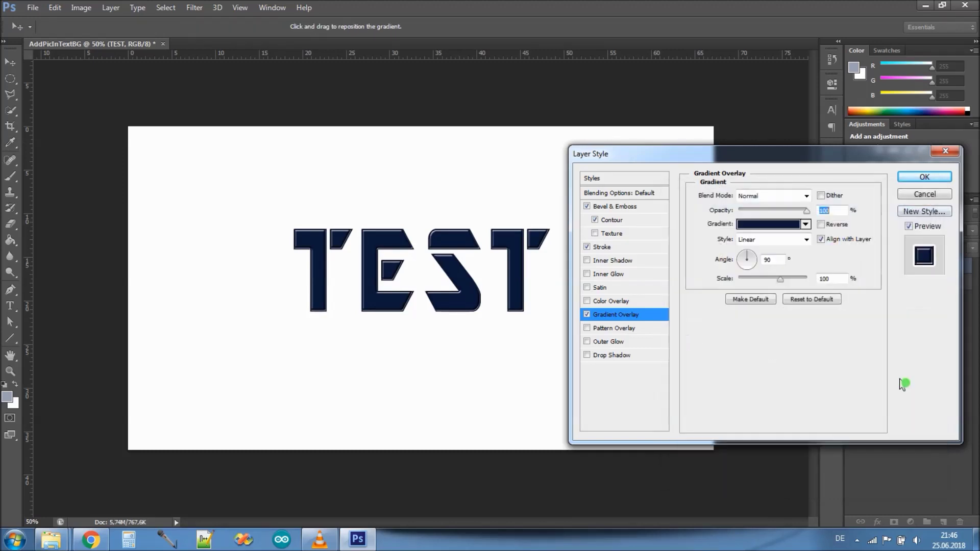
{"action": "left_click", "coordinate": [934, 177]}
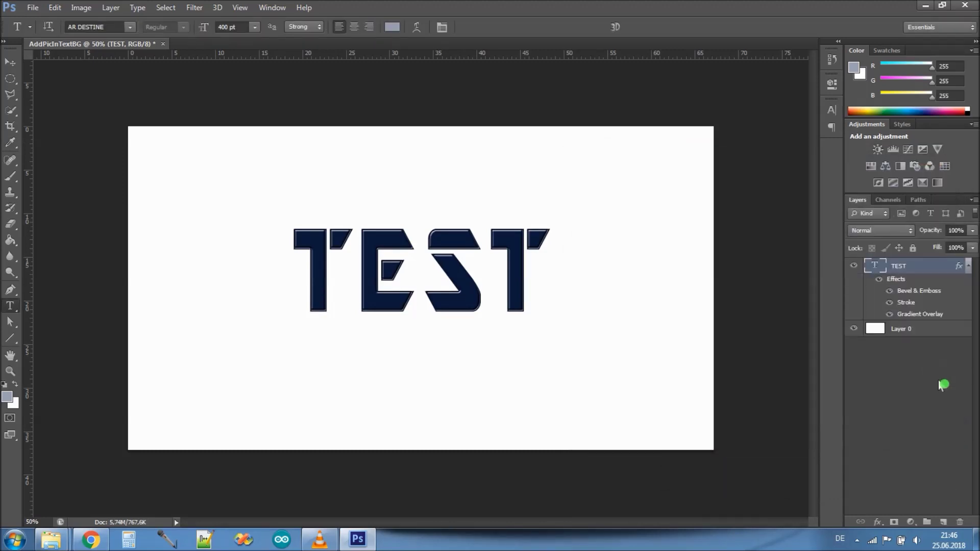
Fill Layer 0 with navy #0b193a using the Paint Bucket.
{"action": "left_click", "coordinate": [945, 403]}
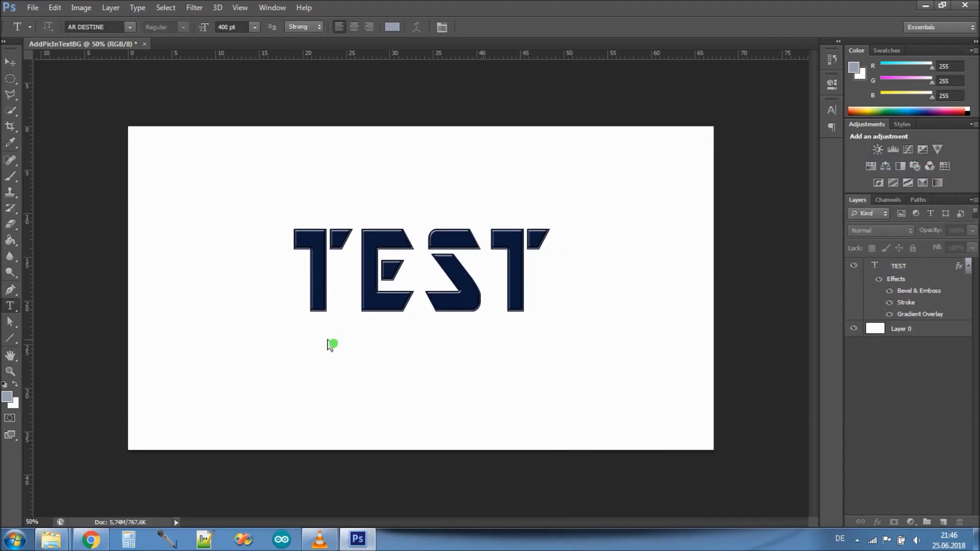
{"action": "left_click", "coordinate": [917, 331]}
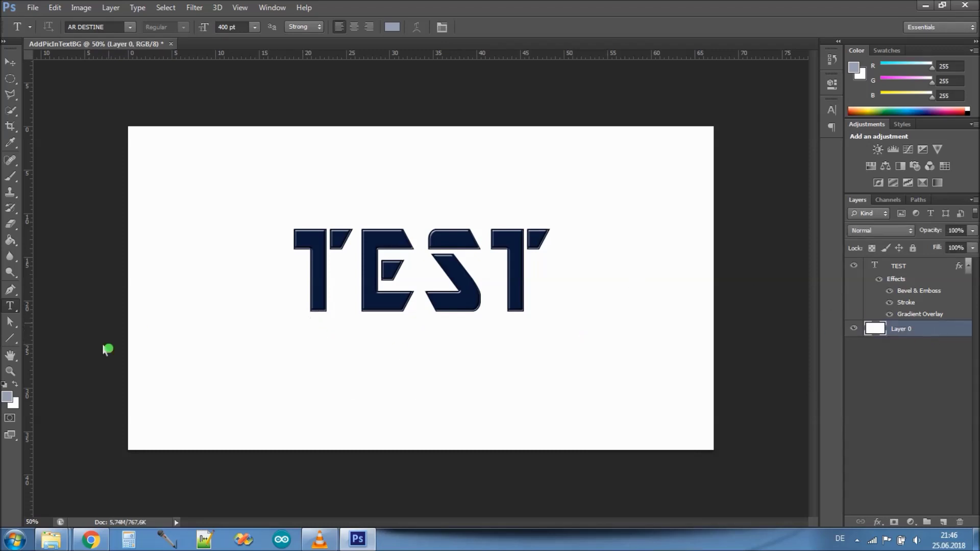
{"action": "left_click", "coordinate": [20, 247]}
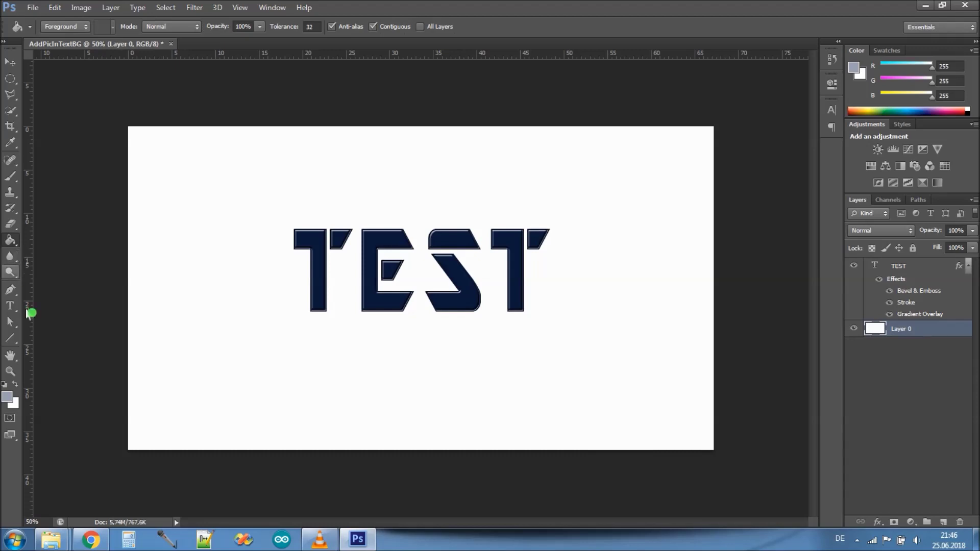
{"action": "left_click", "coordinate": [10, 399]}
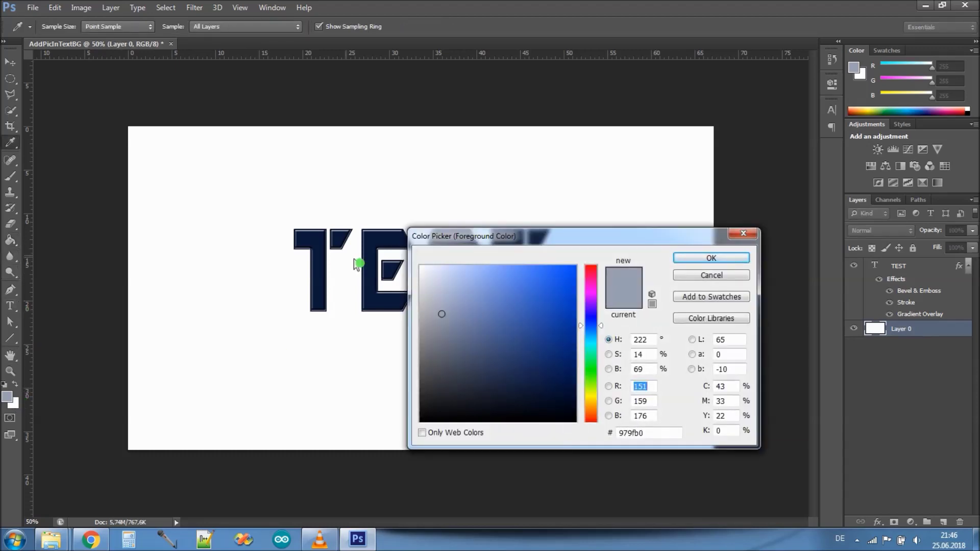
{"action": "left_click", "coordinate": [653, 437]}
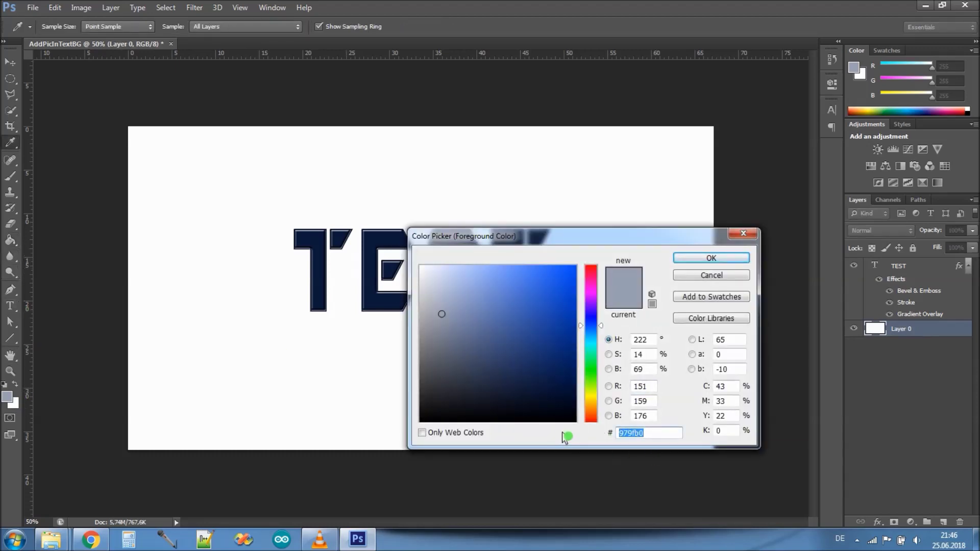
{"action": "type", "text": "0b193a"}
{"action": "left_click", "coordinate": [717, 260]}
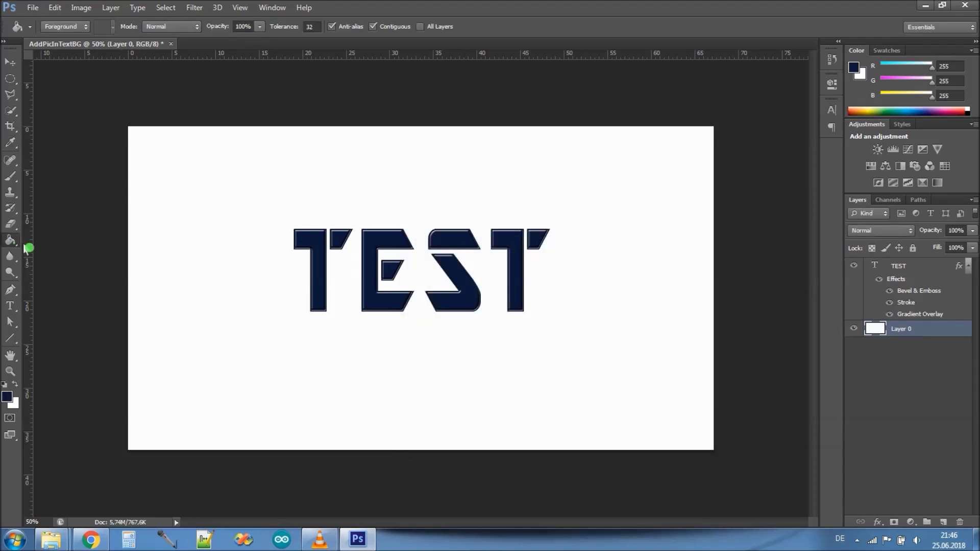
{"action": "left_click", "coordinate": [205, 253]}
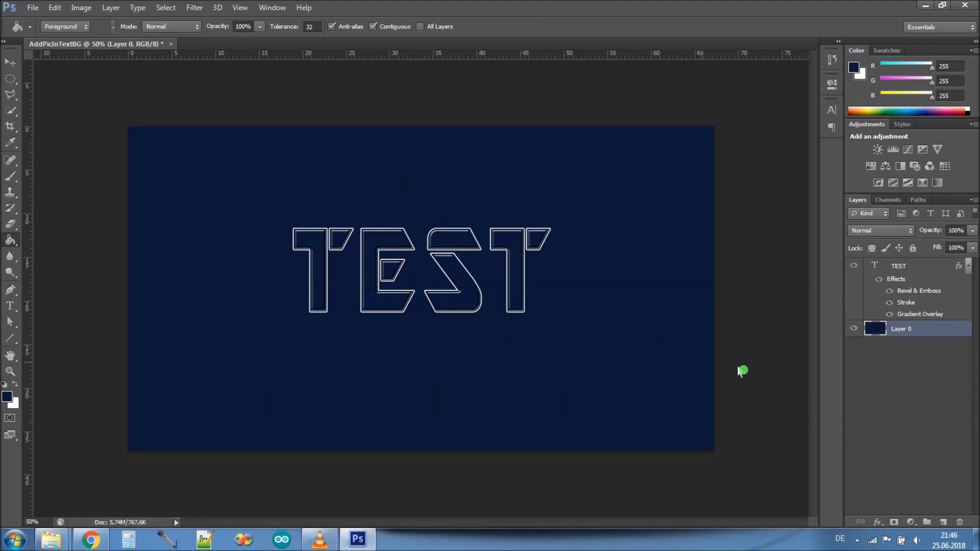
{"action": "left_click", "coordinate": [922, 416]}
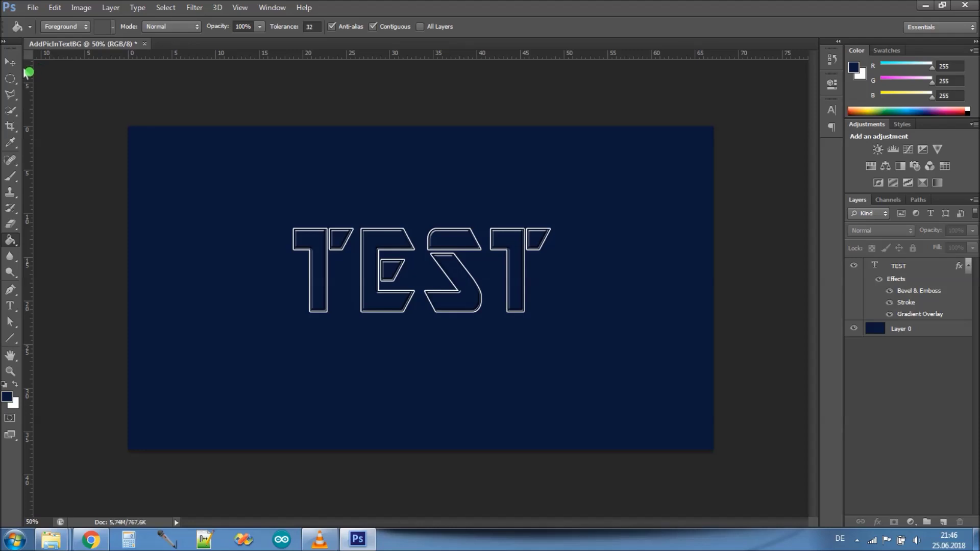
Place the Globe2 image as its own layer above TEST and commit it.
{"action": "key", "text": "v"}
{"action": "left_click", "coordinate": [35, 10]}
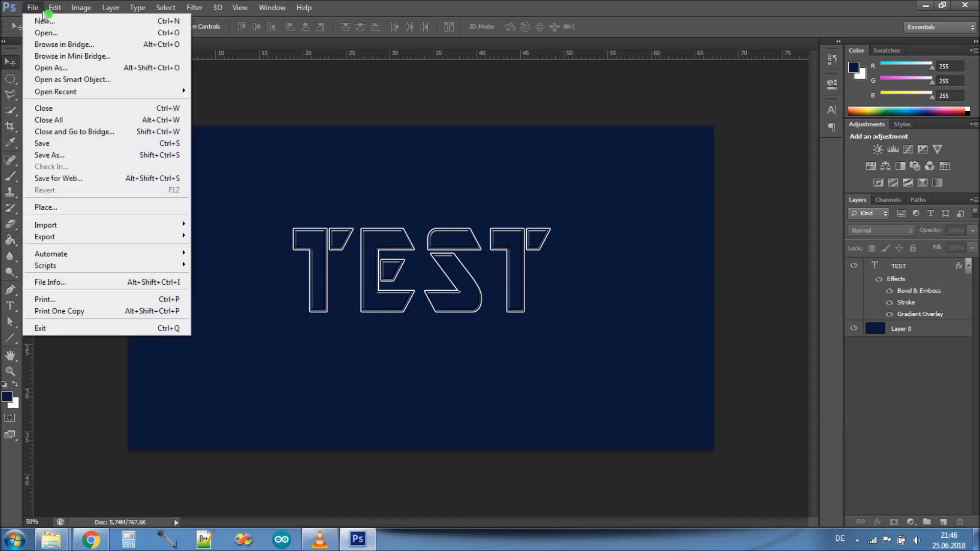
{"action": "left_click", "coordinate": [61, 209]}
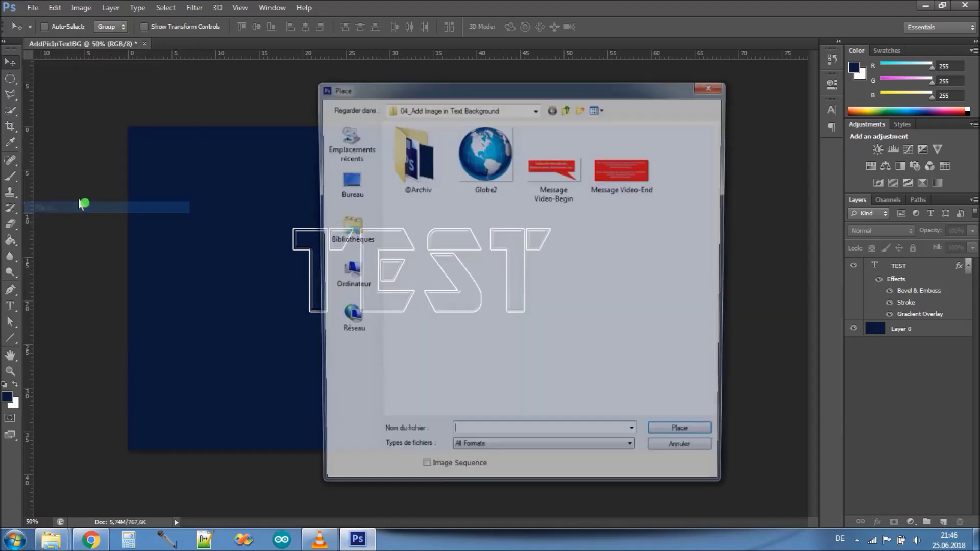
{"action": "left_click", "coordinate": [486, 167]}
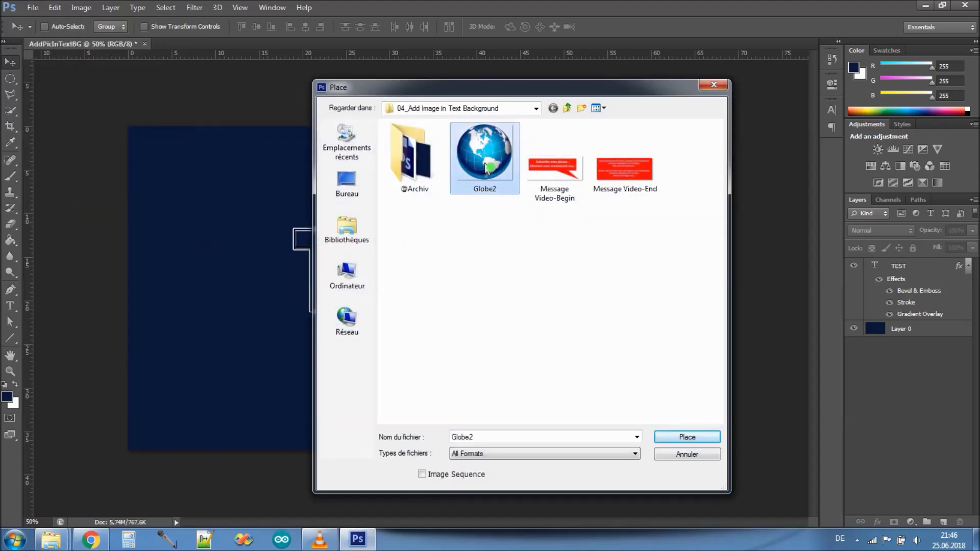
{"action": "left_click", "coordinate": [681, 442]}
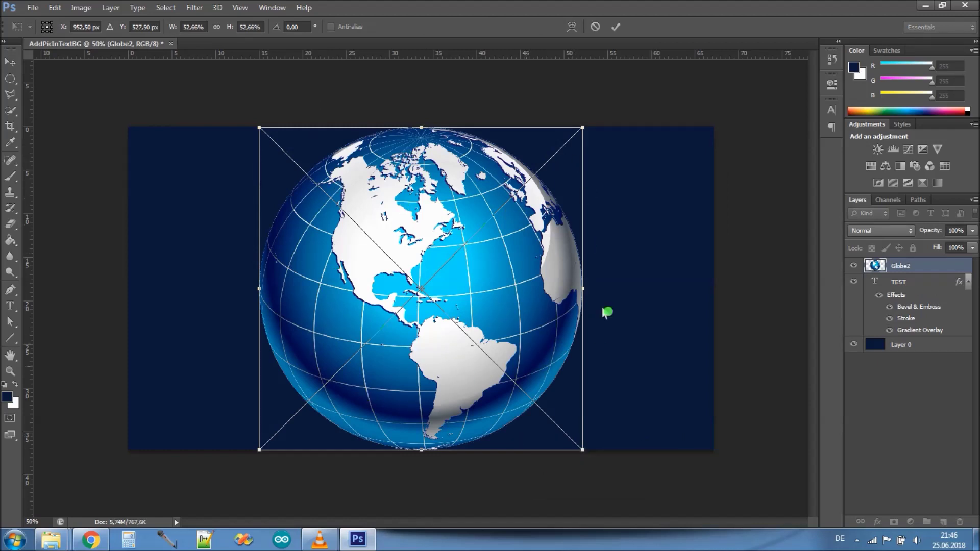
{"action": "left_click", "coordinate": [617, 28]}
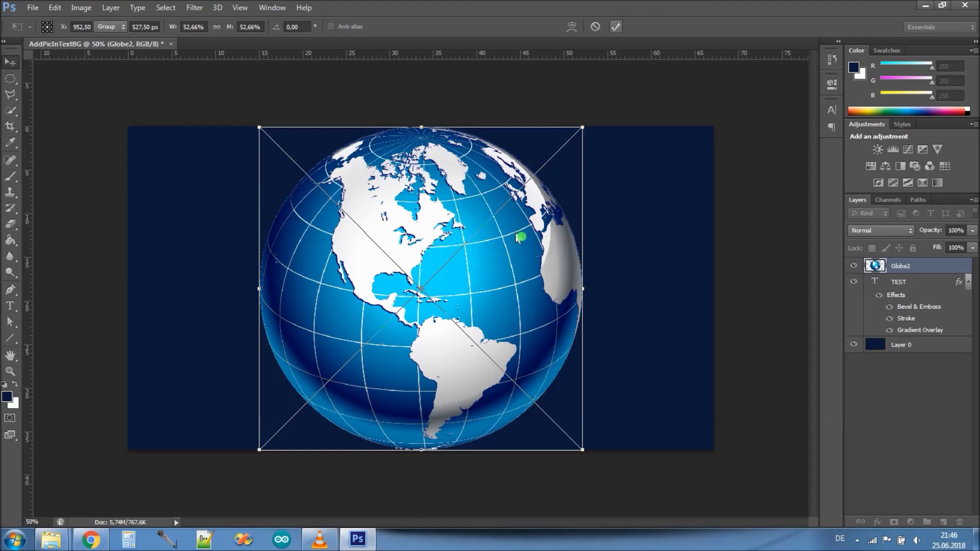
{"action": "left_click", "coordinate": [940, 377]}
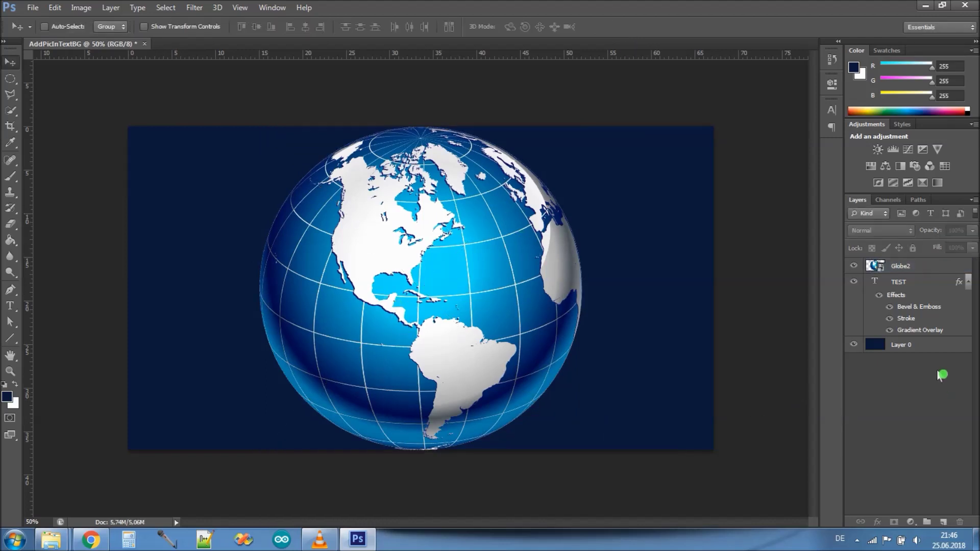
{"action": "left_click", "coordinate": [921, 269]}
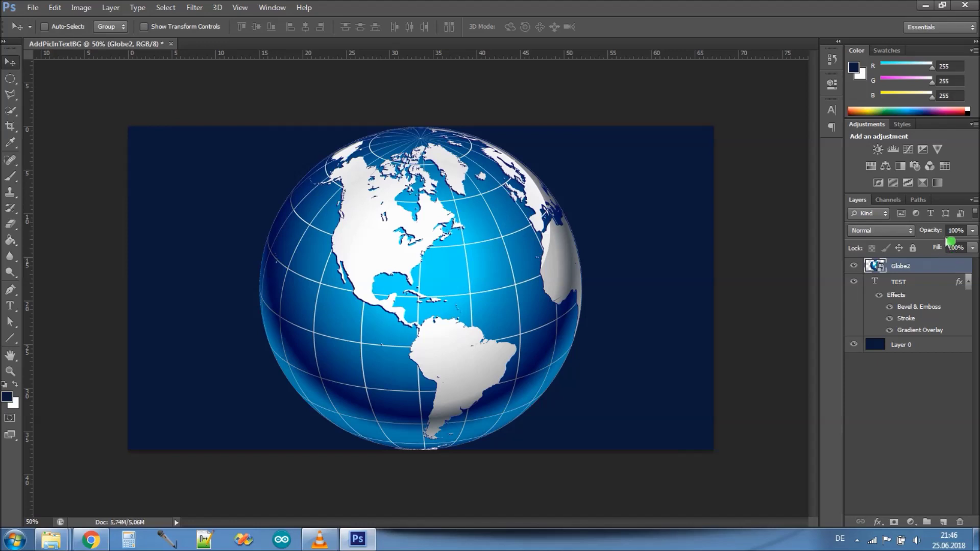
Lower the Globe2 layer's opacity to 17% so the globe appears faint.
{"action": "left_click_drag", "start_coordinate": [951, 236], "coordinate": [909, 248]}
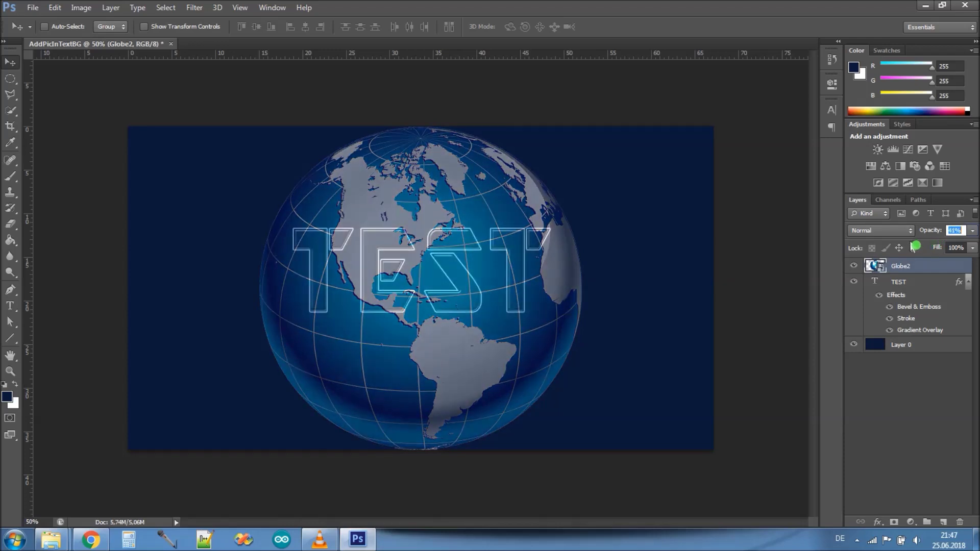
{"action": "left_click_drag", "start_coordinate": [898, 251], "coordinate": [899, 252]}
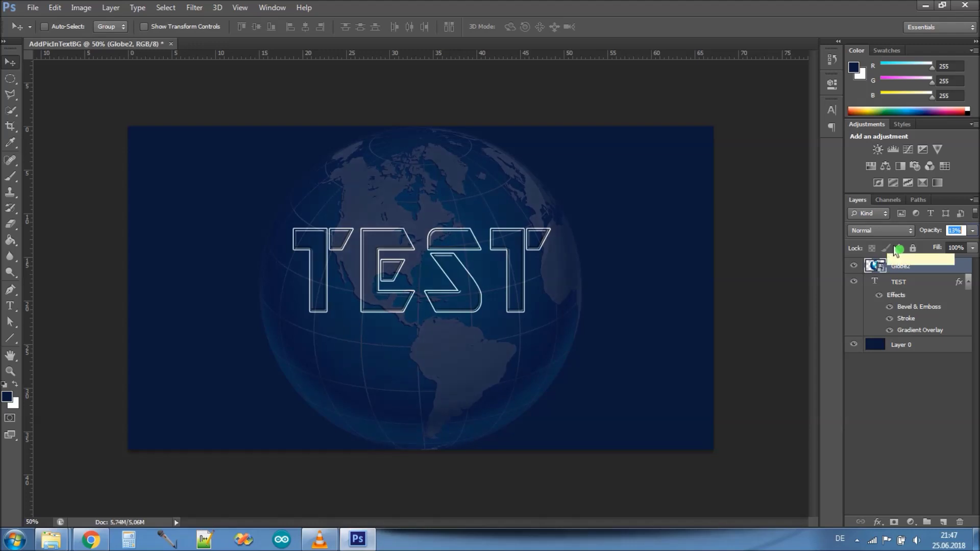
{"action": "left_click", "coordinate": [520, 175]}
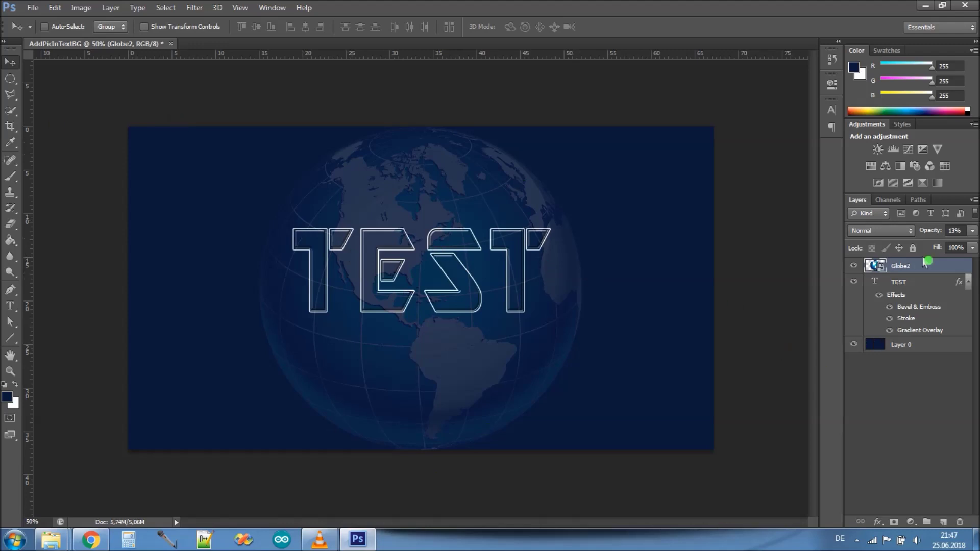
{"action": "left_click_drag", "start_coordinate": [937, 238], "coordinate": [939, 239]}
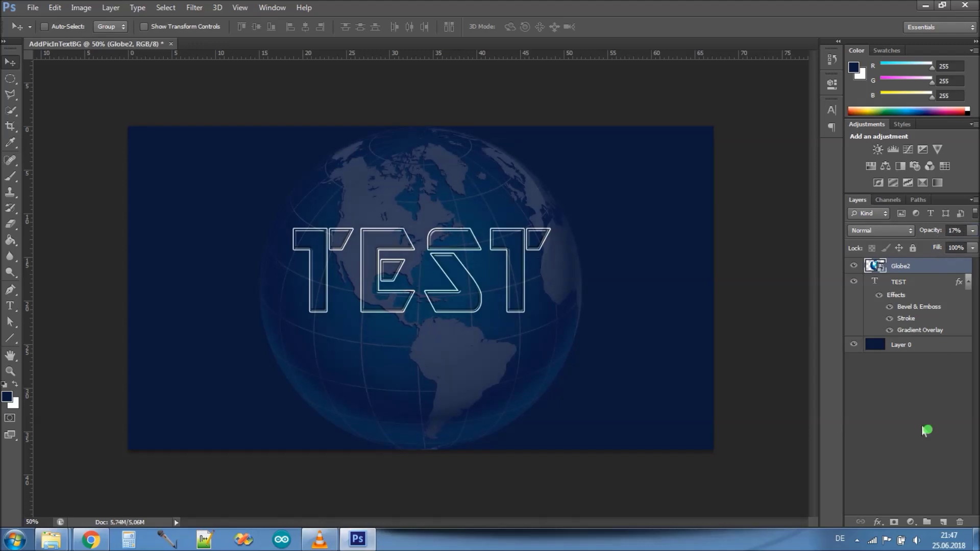
{"action": "left_click", "coordinate": [951, 236]}
{"action": "left_click", "coordinate": [937, 427]}
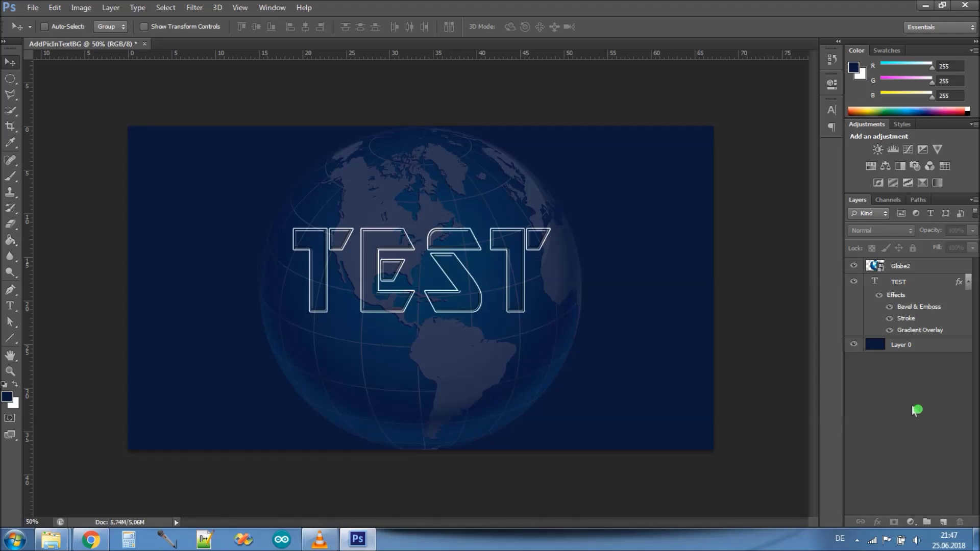
{"action": "left_click", "coordinate": [32, 7]}
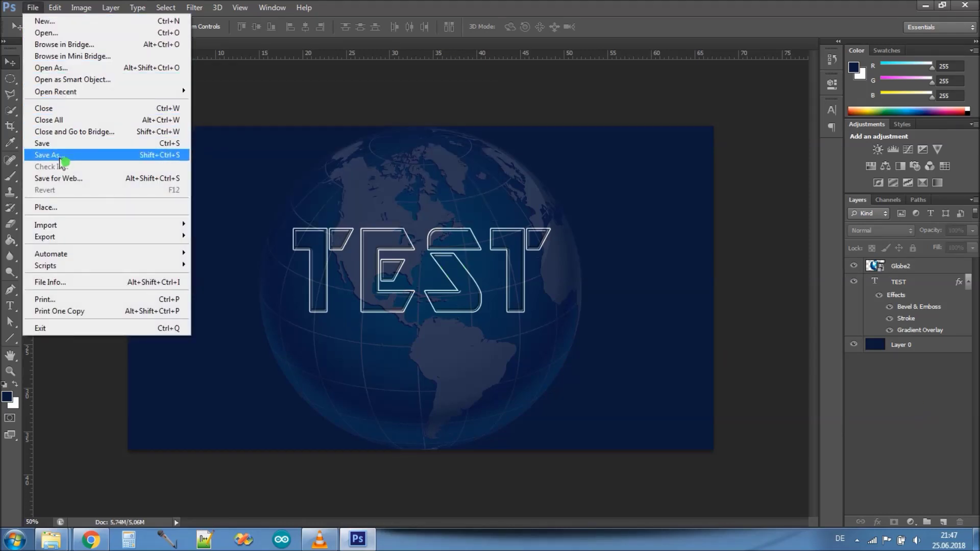
Save a PNG copy named AddPicInTextBG.png, keeping Smallest/Slow compression and no interlacing.
{"action": "left_click", "coordinate": [62, 155]}
{"action": "left_click", "coordinate": [514, 341]}
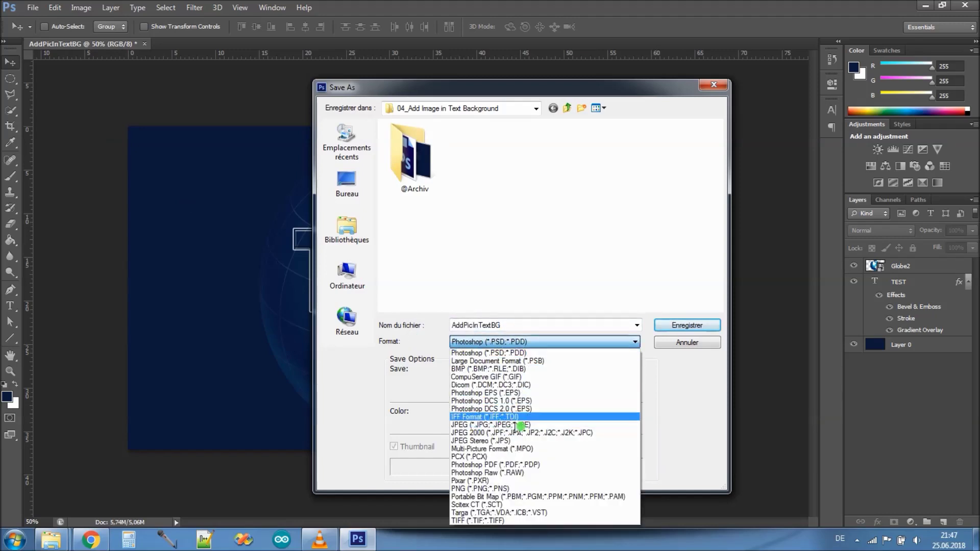
{"action": "left_click", "coordinate": [509, 491]}
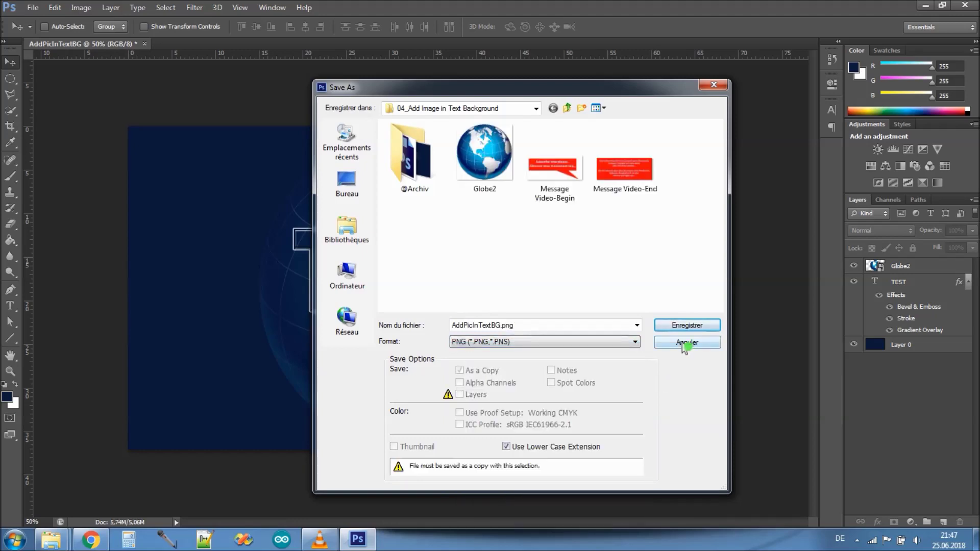
{"action": "left_click", "coordinate": [688, 331]}
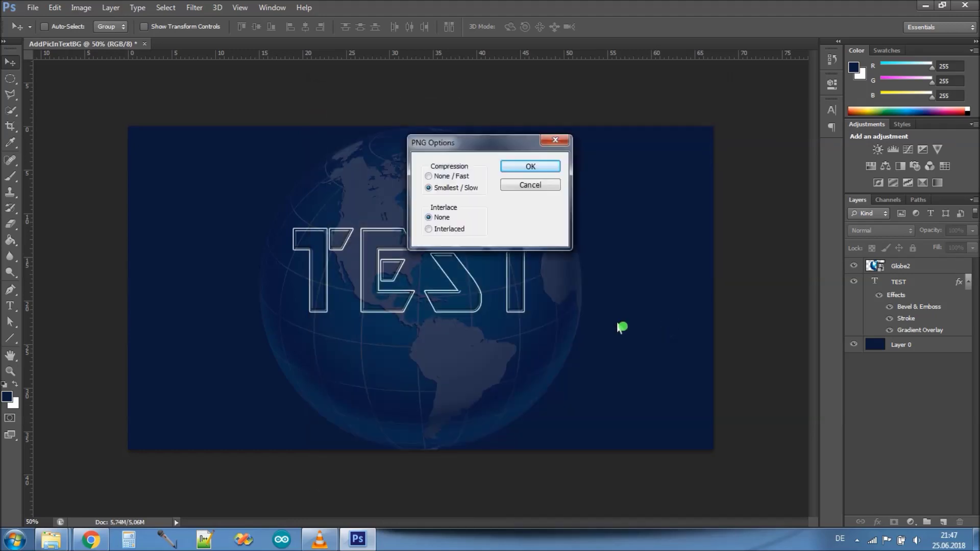
{"action": "left_click", "coordinate": [545, 171]}
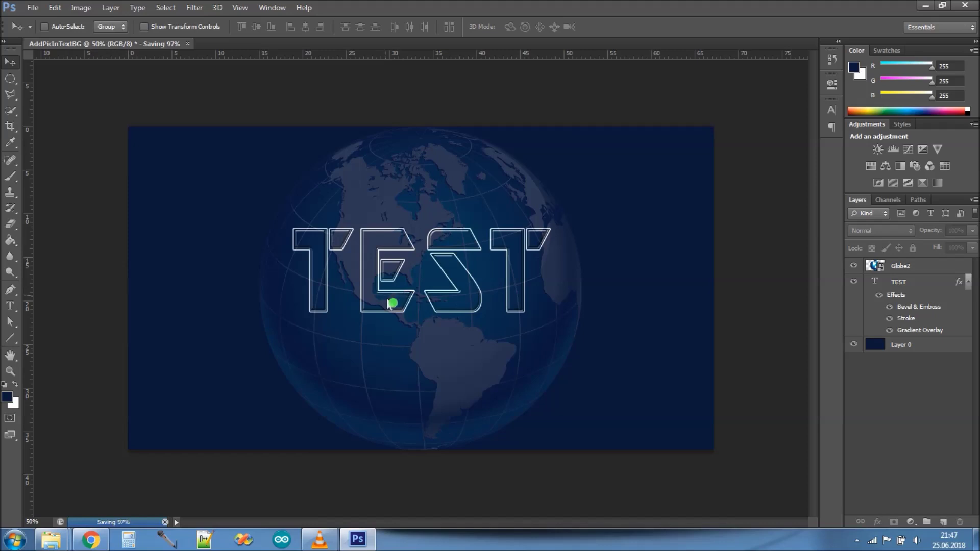
{"action": "mouse_move", "coordinate": [51, 541]}
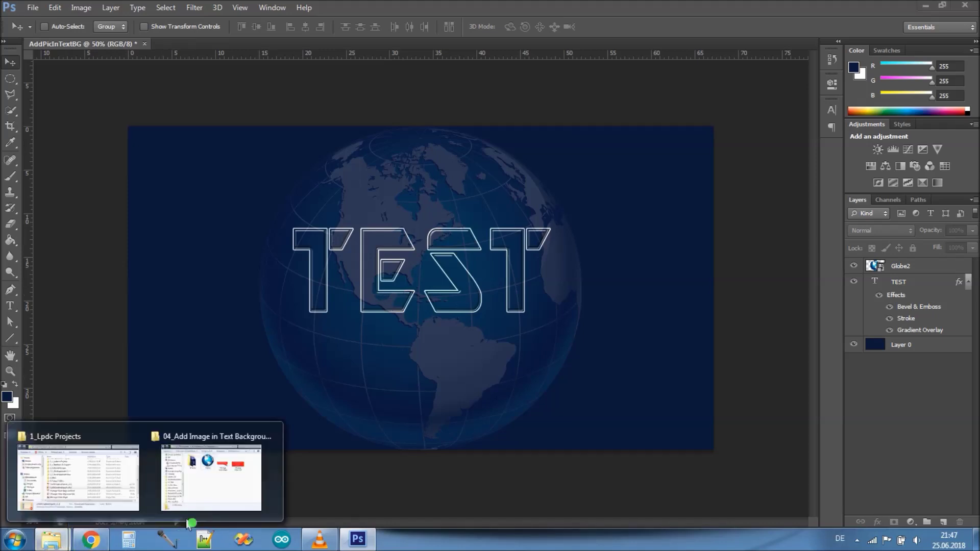
Open AddPicInTextBG.png from the project folder in Windows Photo Viewer.
{"action": "left_click", "coordinate": [225, 501]}
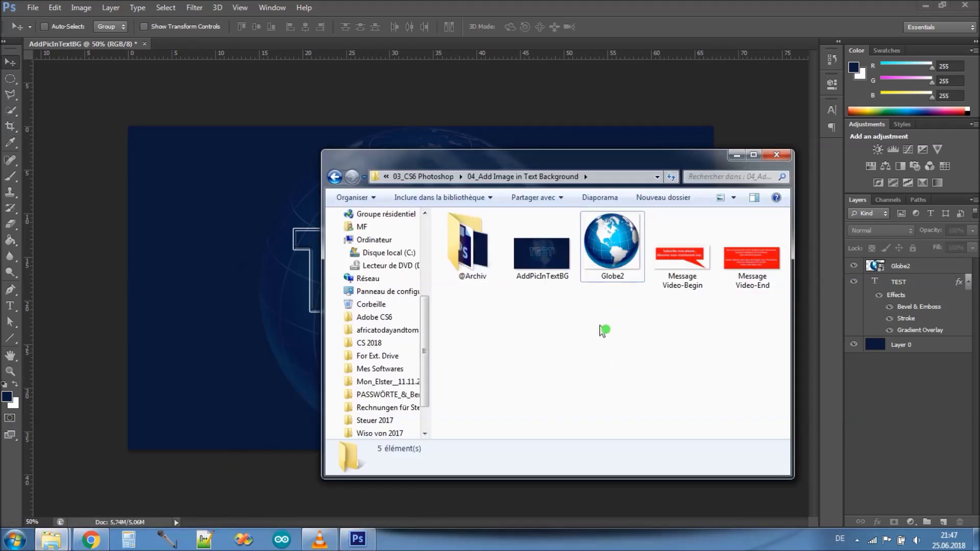
{"action": "double_click", "coordinate": [553, 272]}
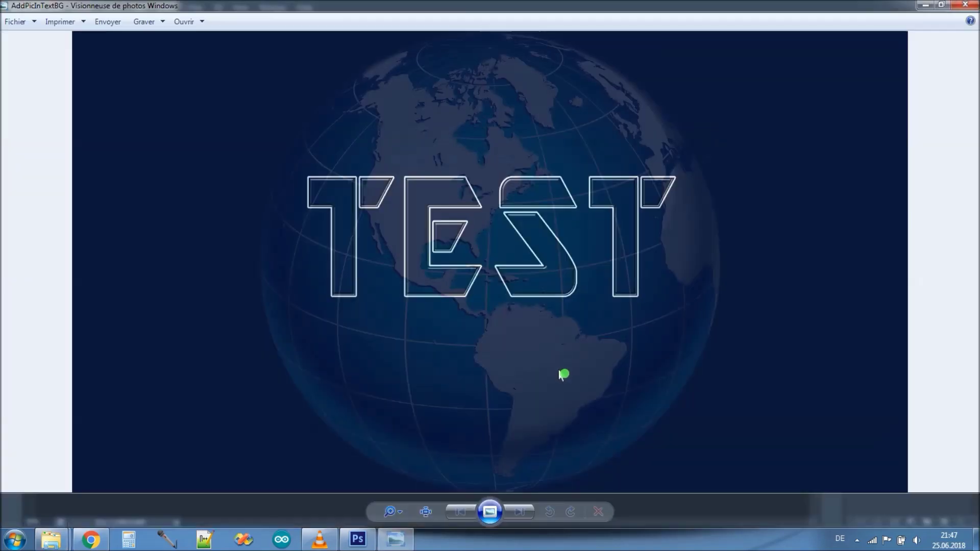